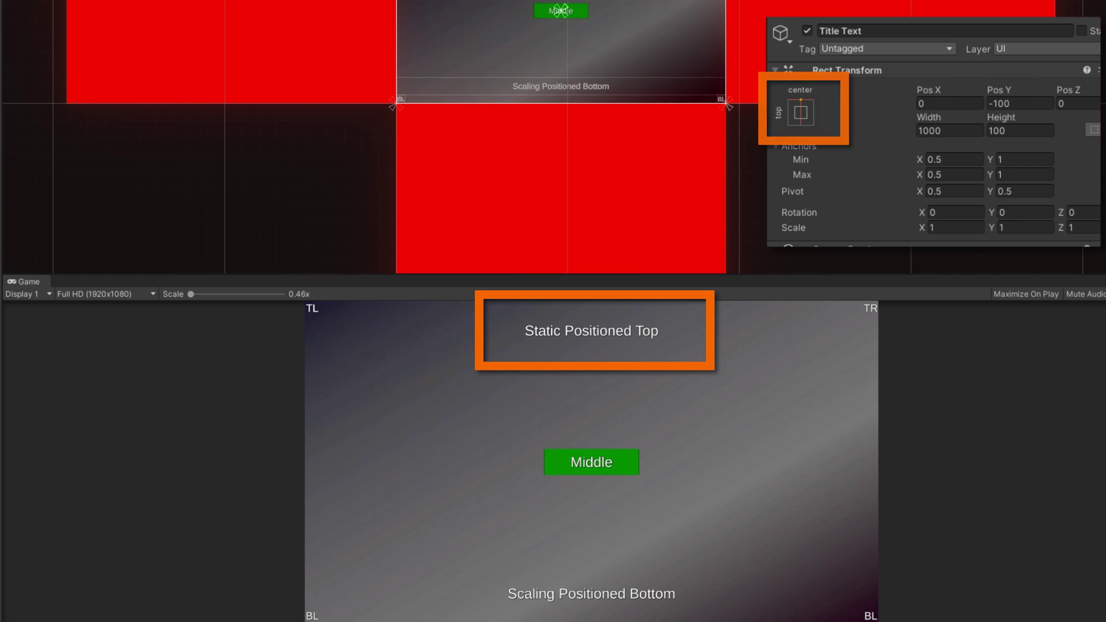
Preview the canvas in the Game view at WXGA (1366x768), 1680x1024 and 4:3 Aspect
{"action": "left_click", "coordinate": [561, 87]}
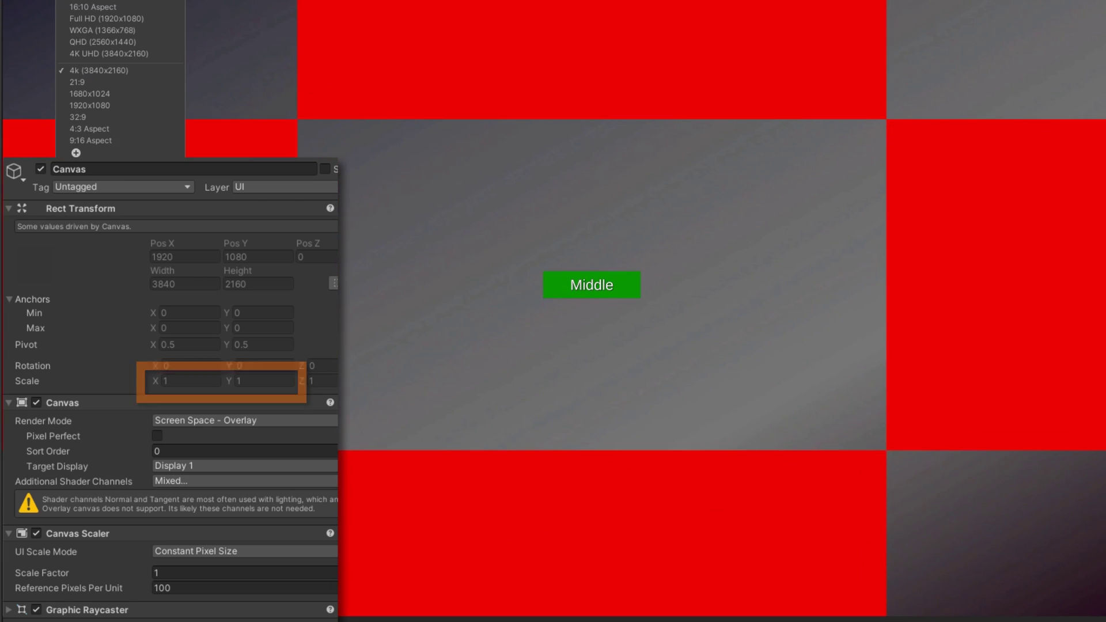
{"action": "left_click", "coordinate": [102, 30]}
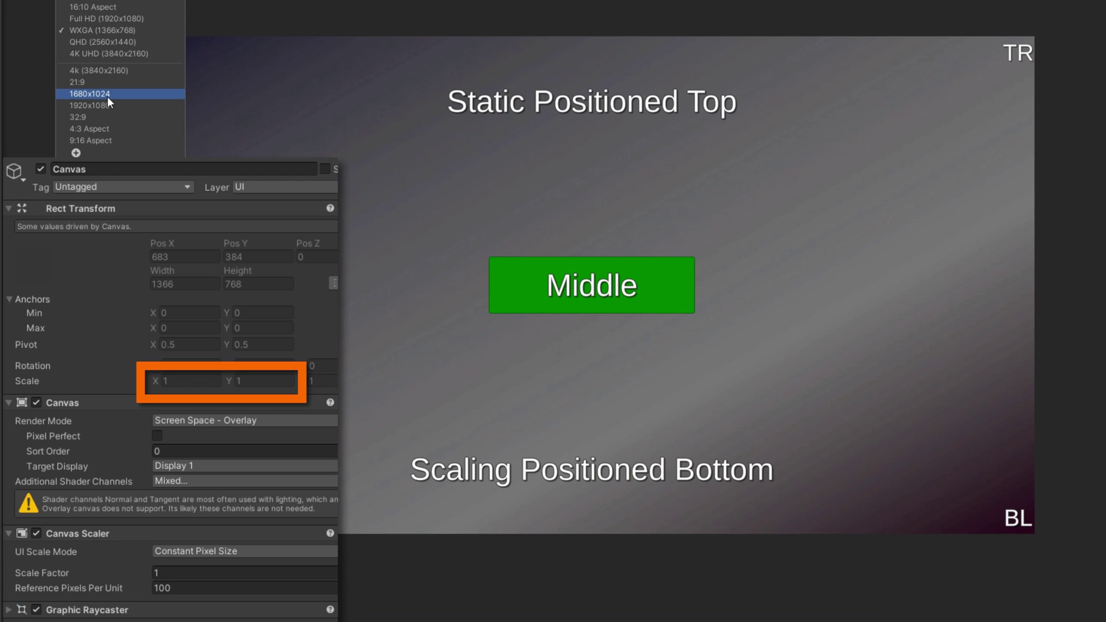
{"action": "left_click", "coordinate": [108, 95]}
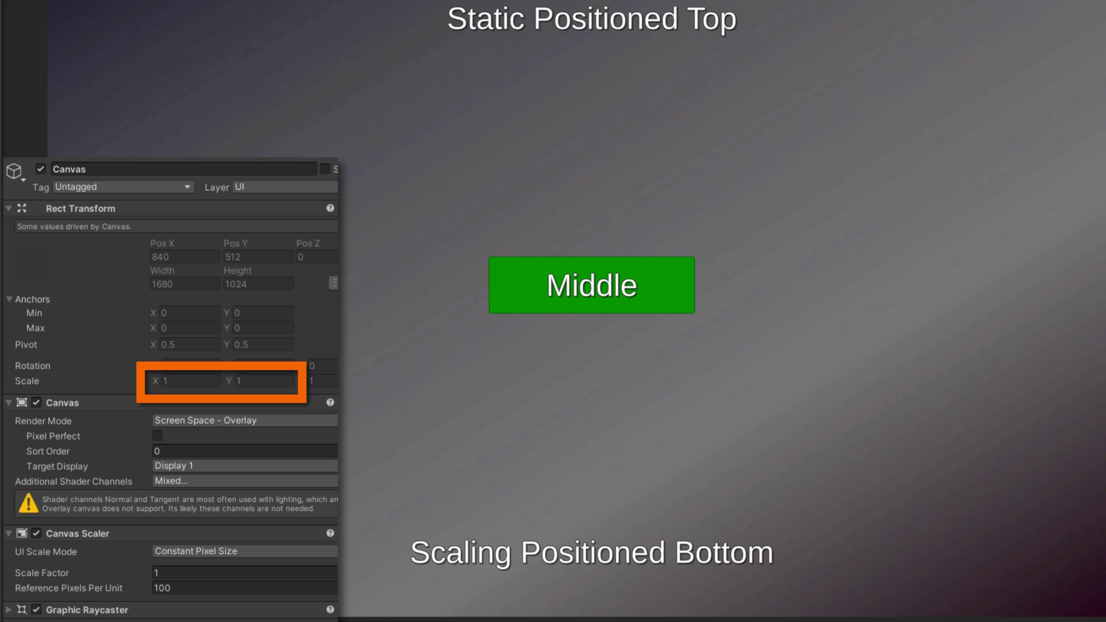
{"action": "left_click", "coordinate": [115, 1]}
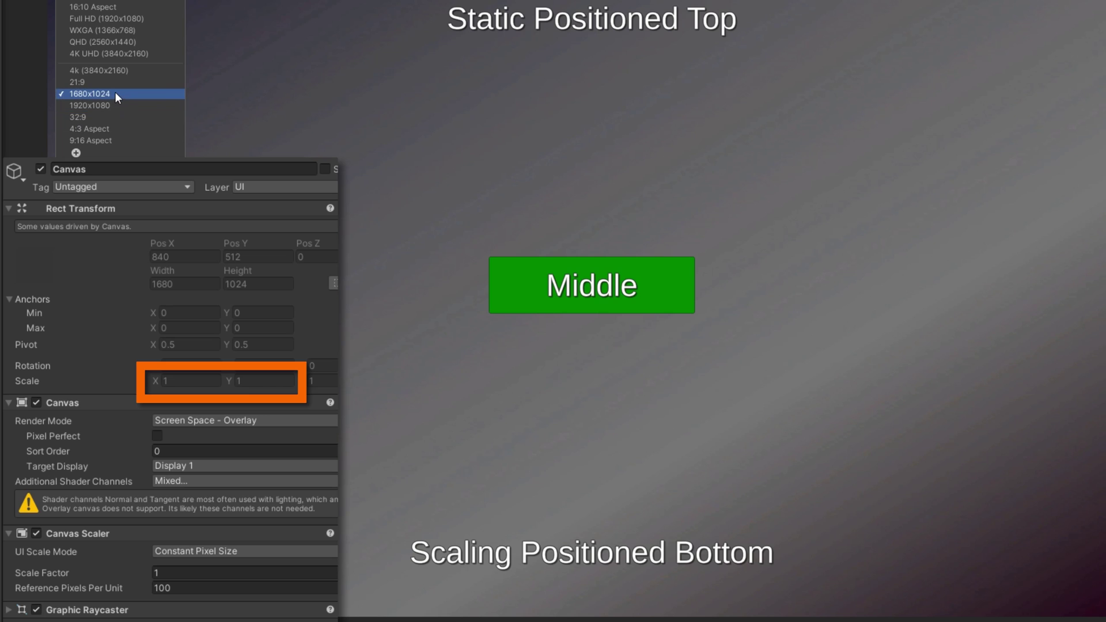
{"action": "left_click", "coordinate": [114, 128]}
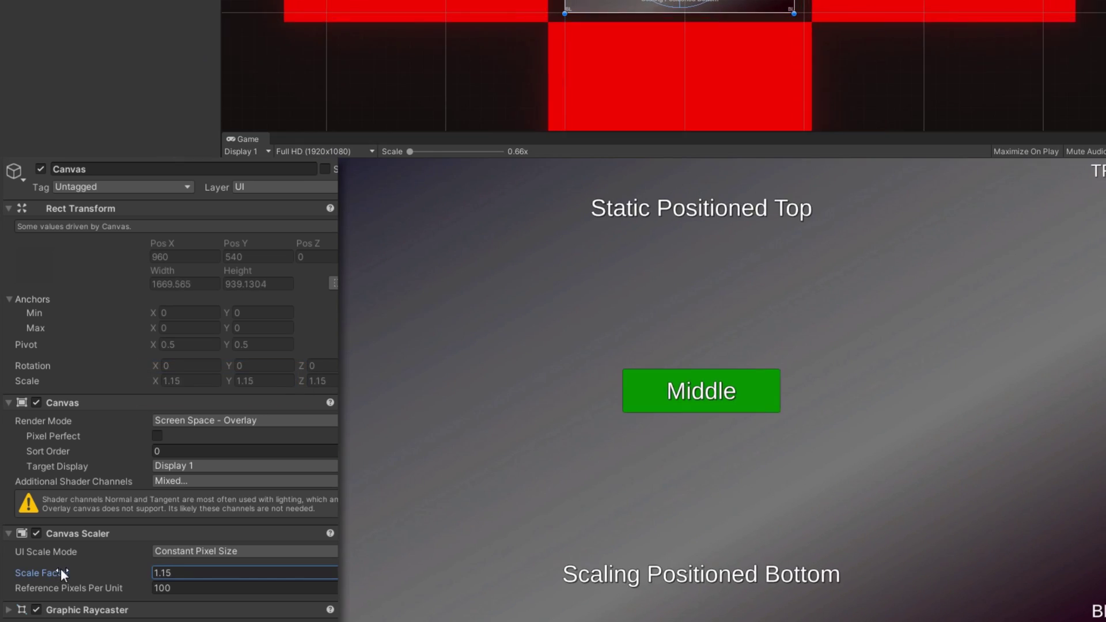
Try a scale factor of 2.08 and 10.73 reference pixels per unit on the Canvas Scaler, inspecting the Middle button's edges
{"action": "left_click_drag", "start_coordinate": [60, 568], "coordinate": [83, 571]}
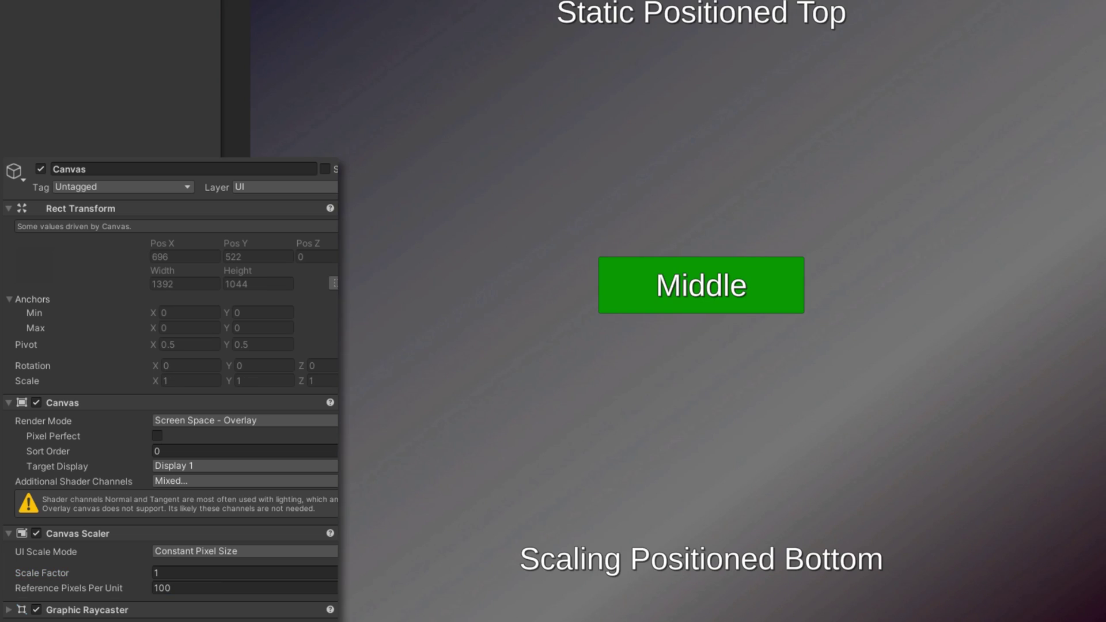
{"action": "left_click_drag", "start_coordinate": [593, 2], "coordinate": [578, 136]}
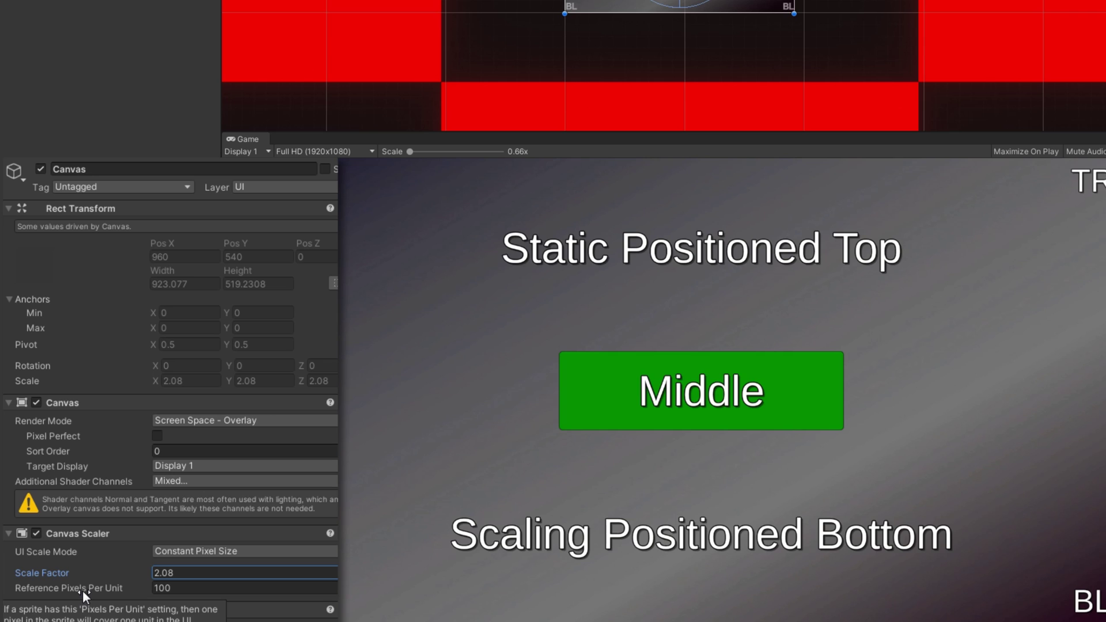
{"action": "left_click_drag", "start_coordinate": [82, 590], "coordinate": [1026, 258]}
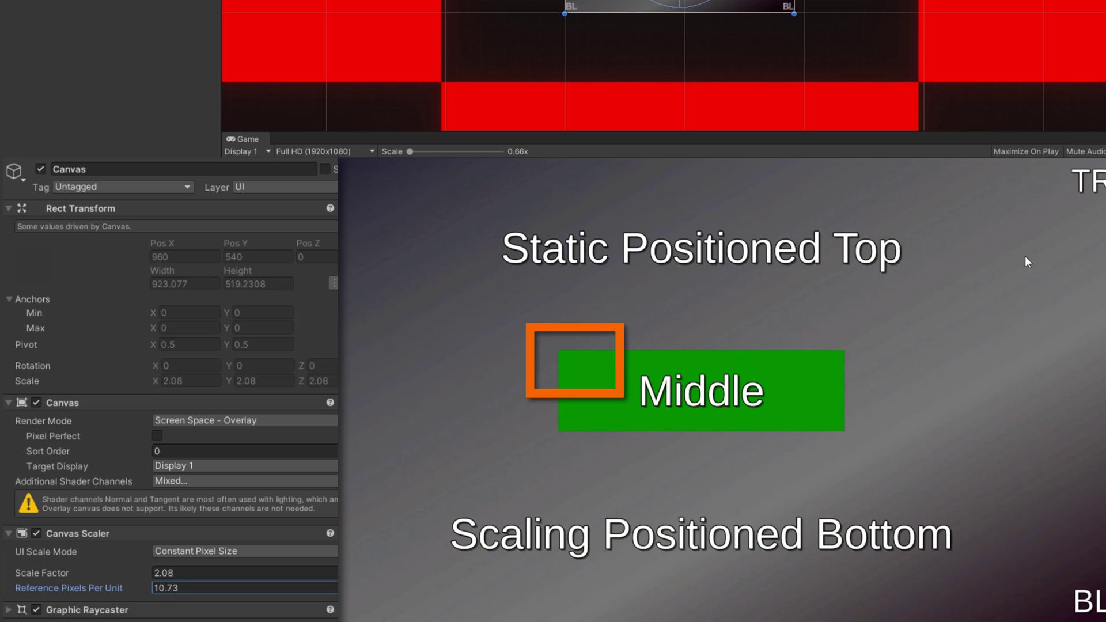
{"action": "scroll", "coordinate": [553, 389], "scroll_direction": "up", "scroll_amount": 6}
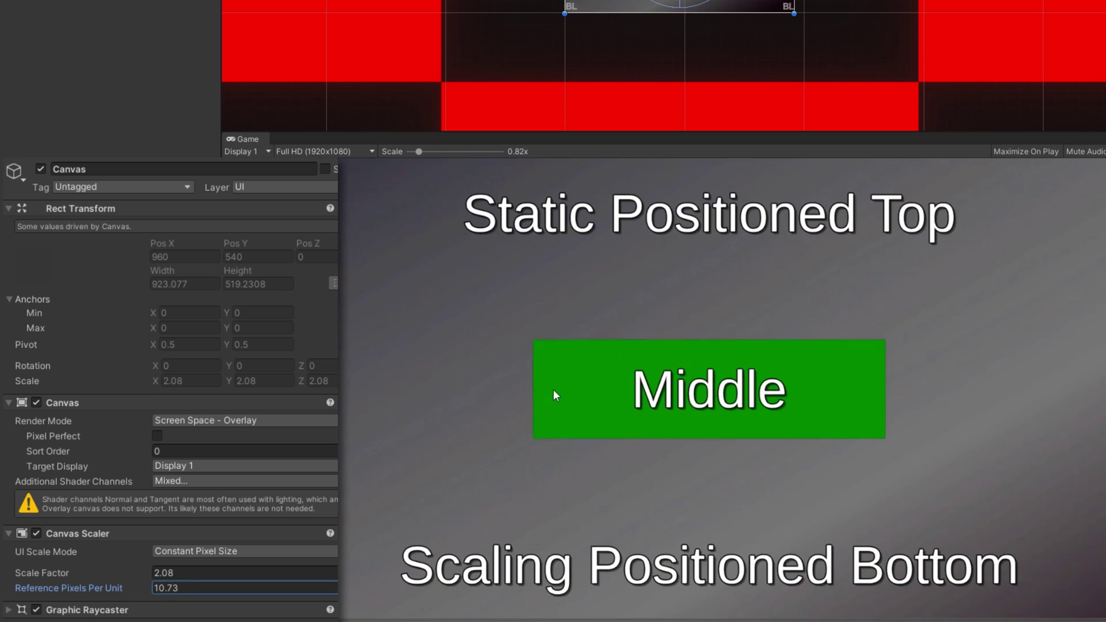
{"action": "scroll", "coordinate": [564, 432], "scroll_direction": "up", "scroll_amount": 3}
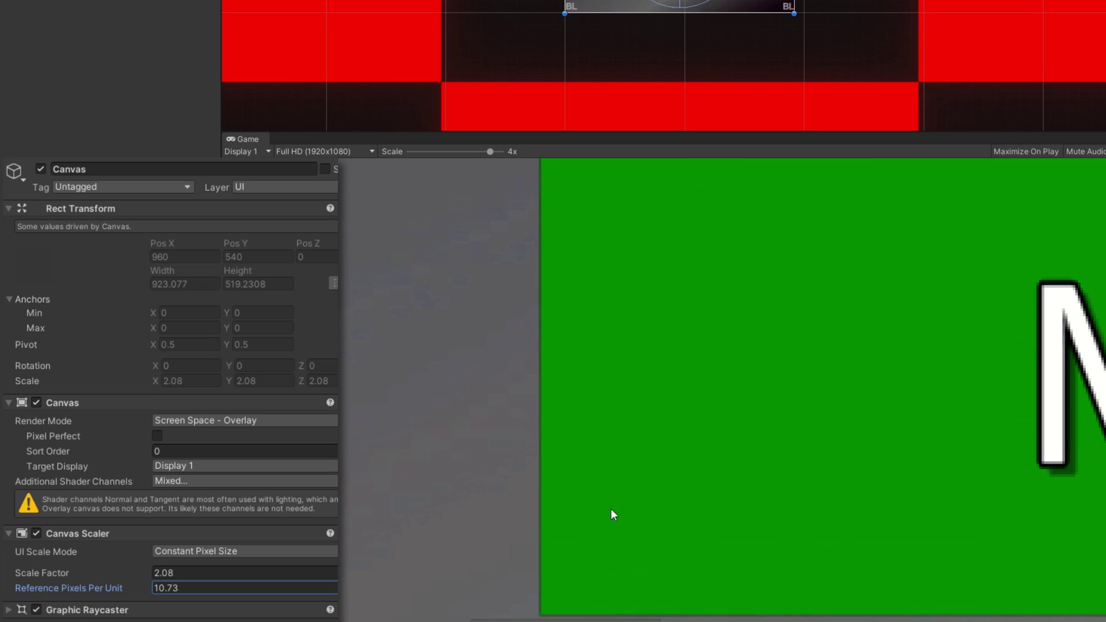
{"action": "scroll", "coordinate": [786, 444], "scroll_direction": "down", "scroll_amount": 2}
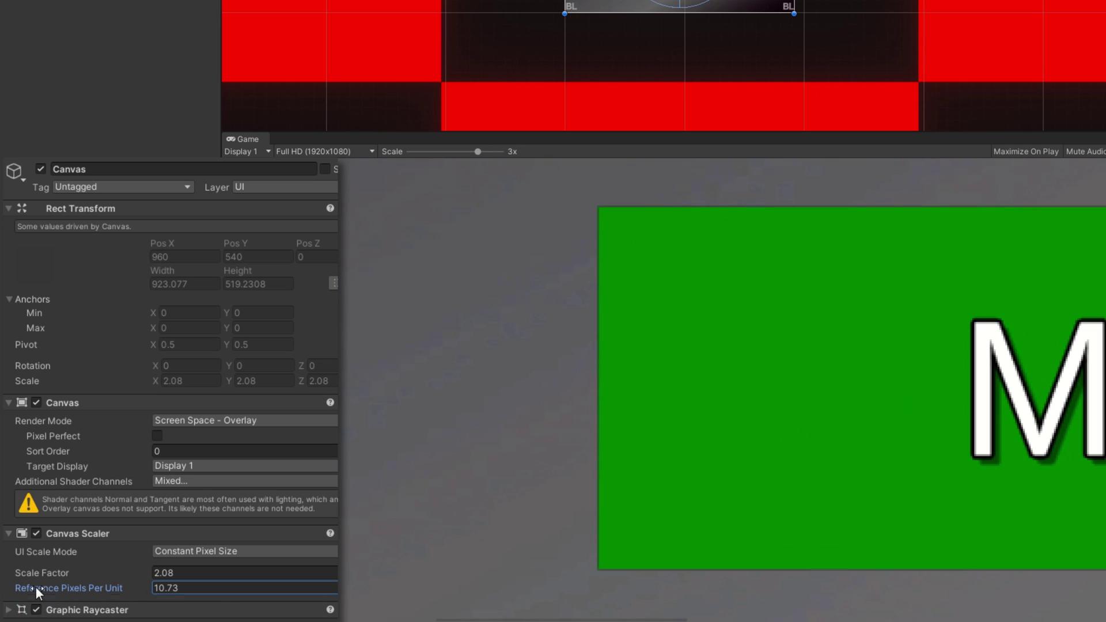
{"action": "left_click_drag", "start_coordinate": [35, 586], "coordinate": [949, 215]}
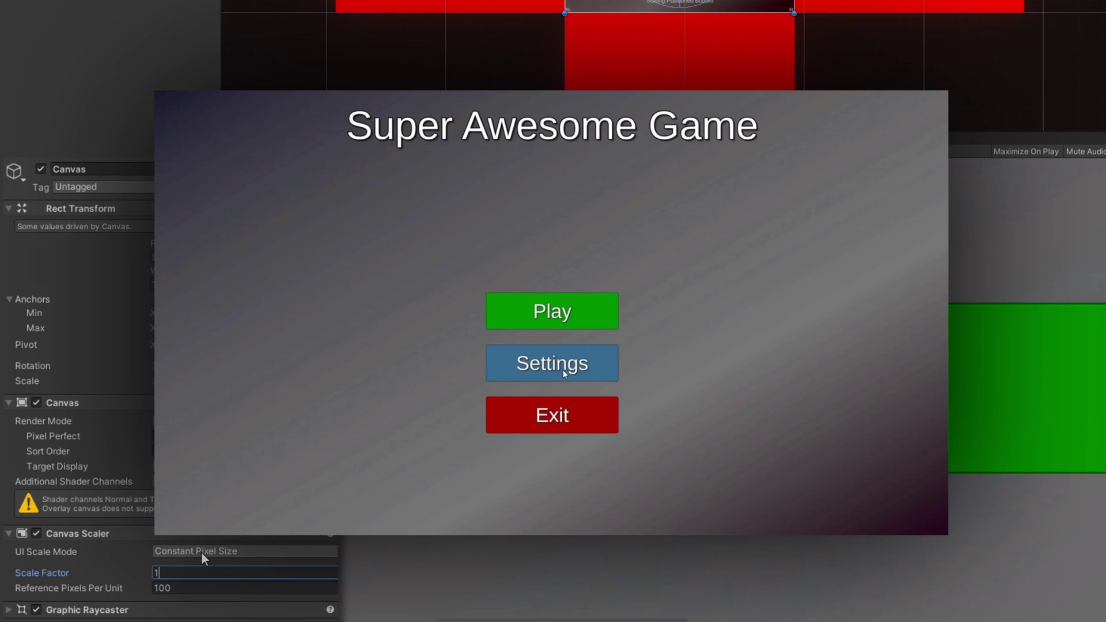
Change the Canvas Scaler's UI scale mode to Scale With Screen Size
{"action": "left_click", "coordinate": [570, 363]}
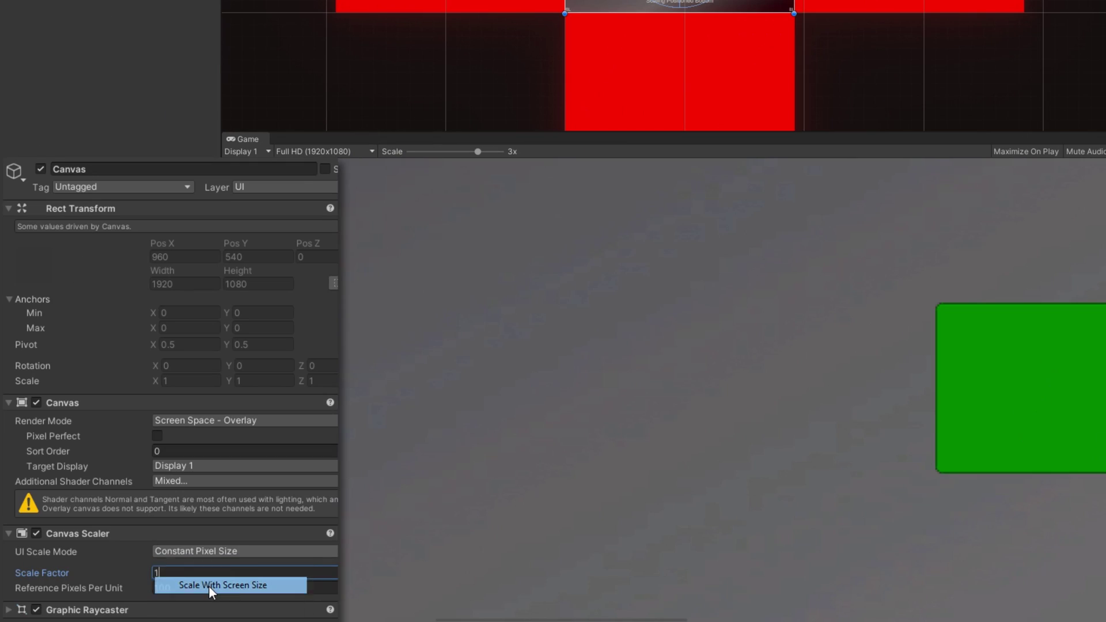
{"action": "left_click", "coordinate": [208, 586]}
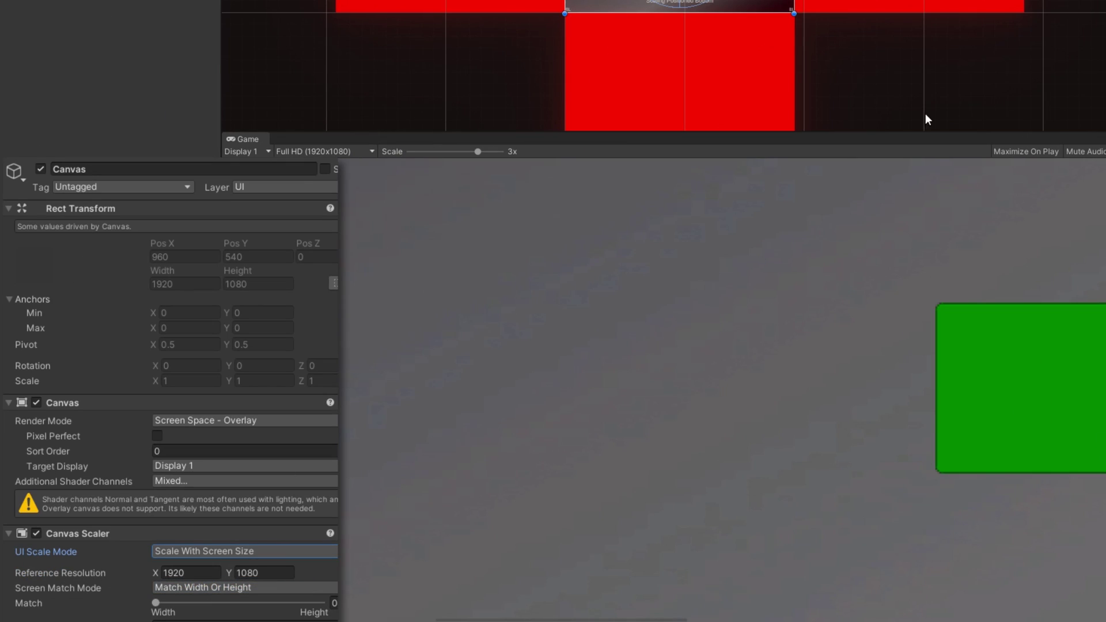
{"action": "scroll", "coordinate": [864, 333], "scroll_direction": "down", "scroll_amount": 5}
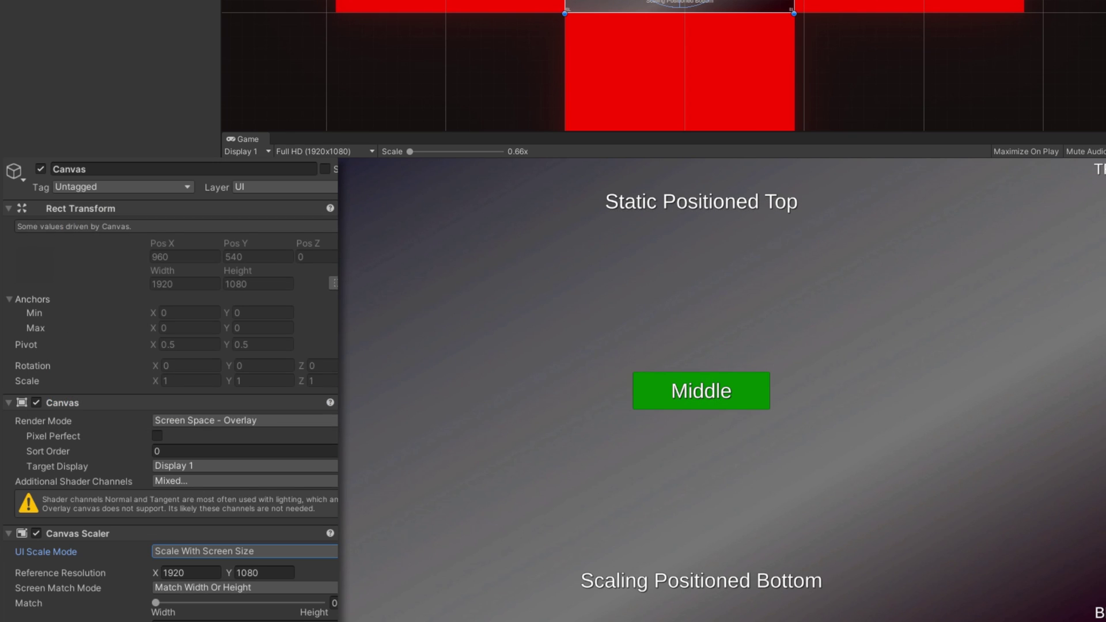
Preview the canvas in Free Aspect while repeatedly narrowing and widening the Game view
{"action": "left_click", "coordinate": [322, 151]}
{"action": "left_click", "coordinate": [372, 195]}
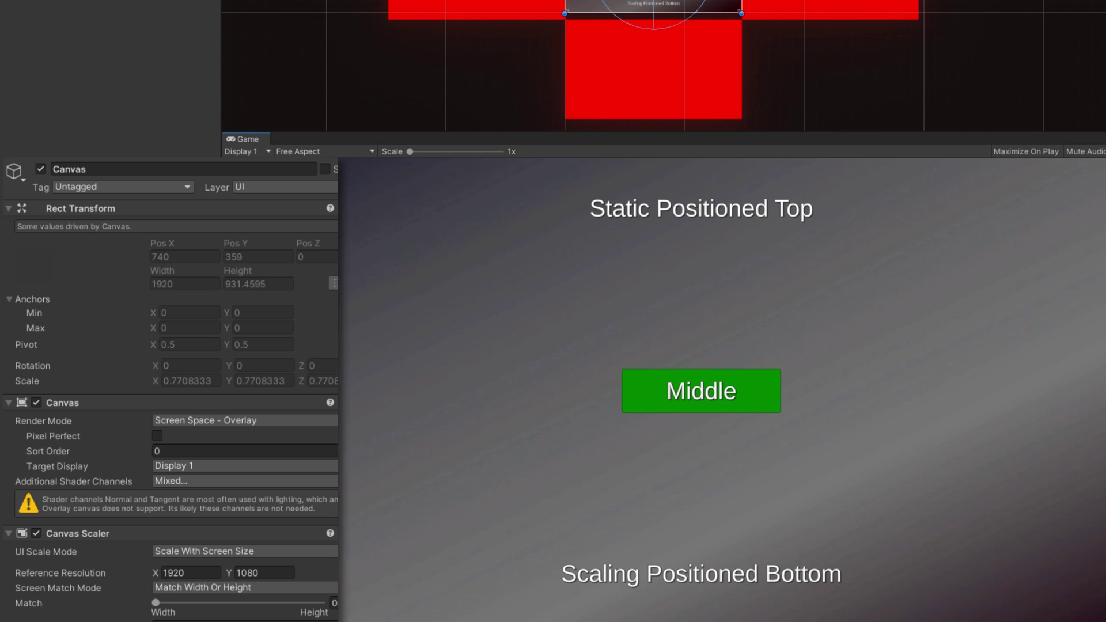
{"action": "left_click_drag", "start_coordinate": [222, 250], "coordinate": [862, 287]}
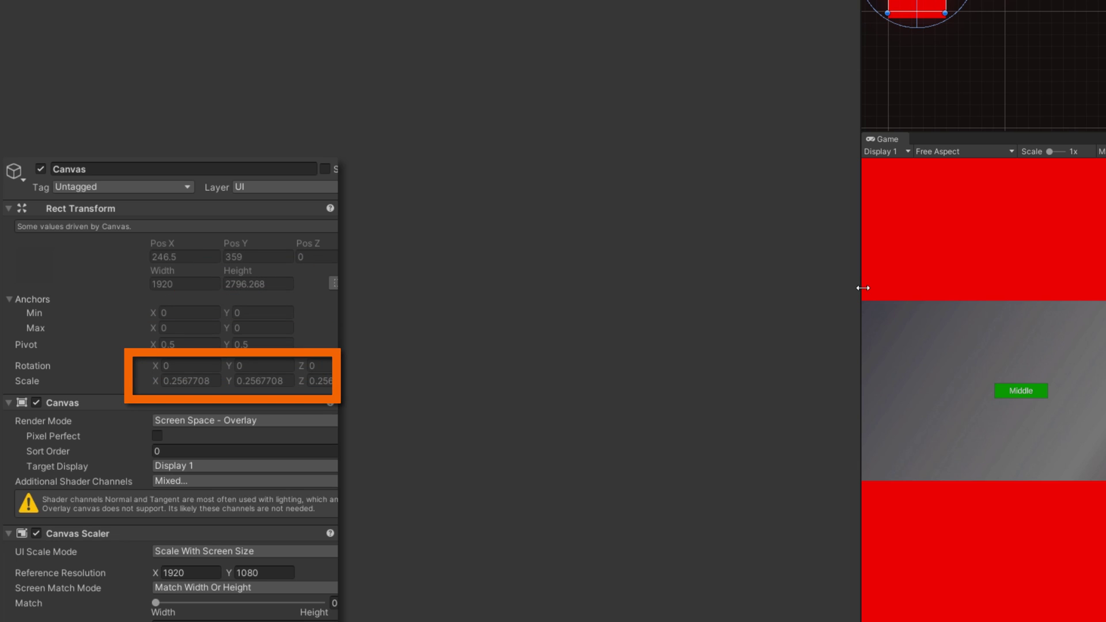
{"action": "left_click_drag", "start_coordinate": [863, 288], "coordinate": [596, 340]}
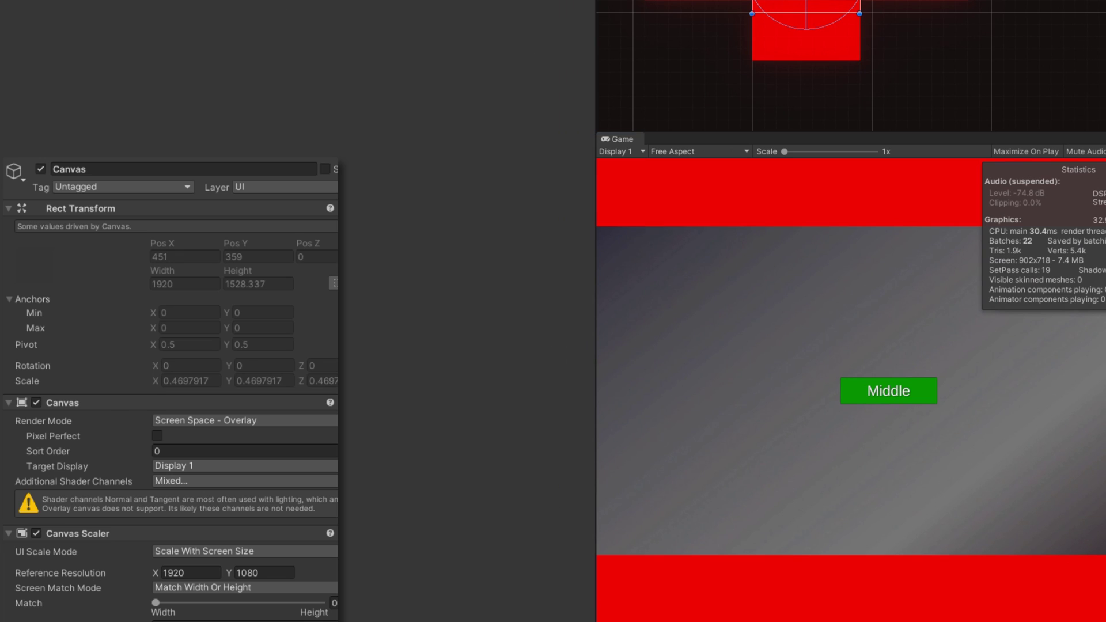
{"action": "left_click", "coordinate": [42, 171]}
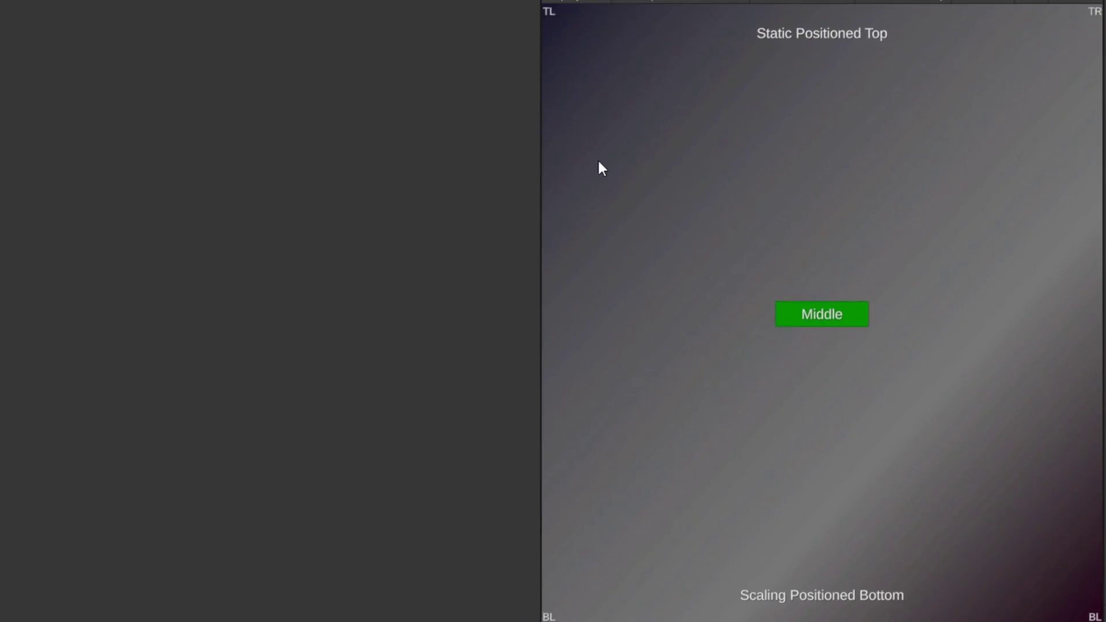
{"action": "left_click_drag", "start_coordinate": [544, 167], "coordinate": [750, 170]}
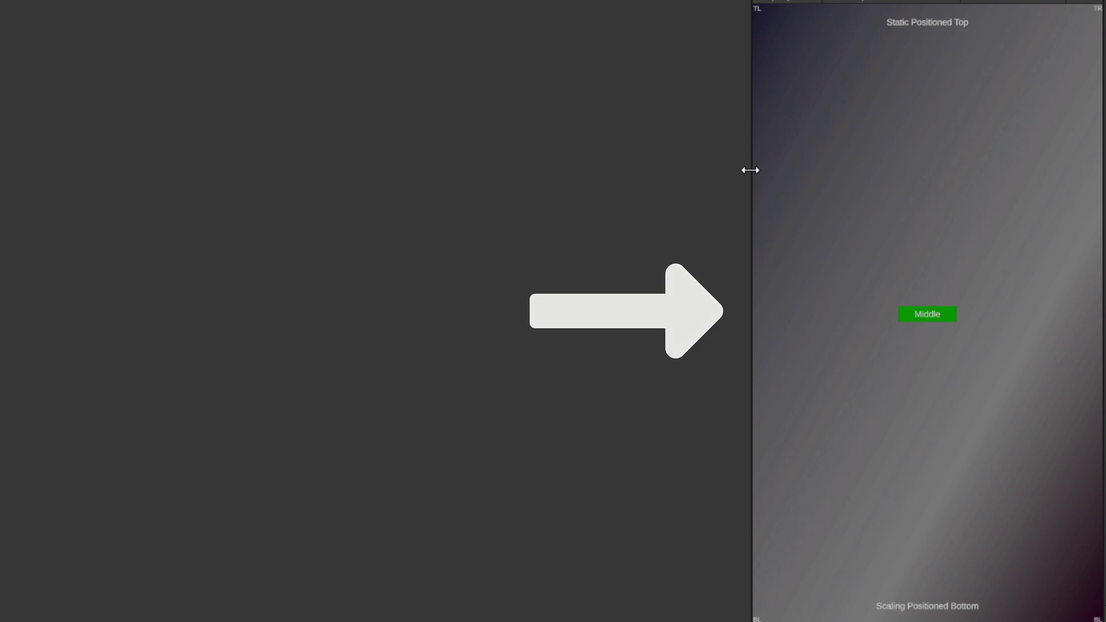
{"action": "left_click_drag", "start_coordinate": [916, 282], "coordinate": [440, 282]}
Preview the canvas at 16:10 Aspect and 4k (3840x2160), with the Game view widened
{"action": "left_click", "coordinate": [541, 151]}
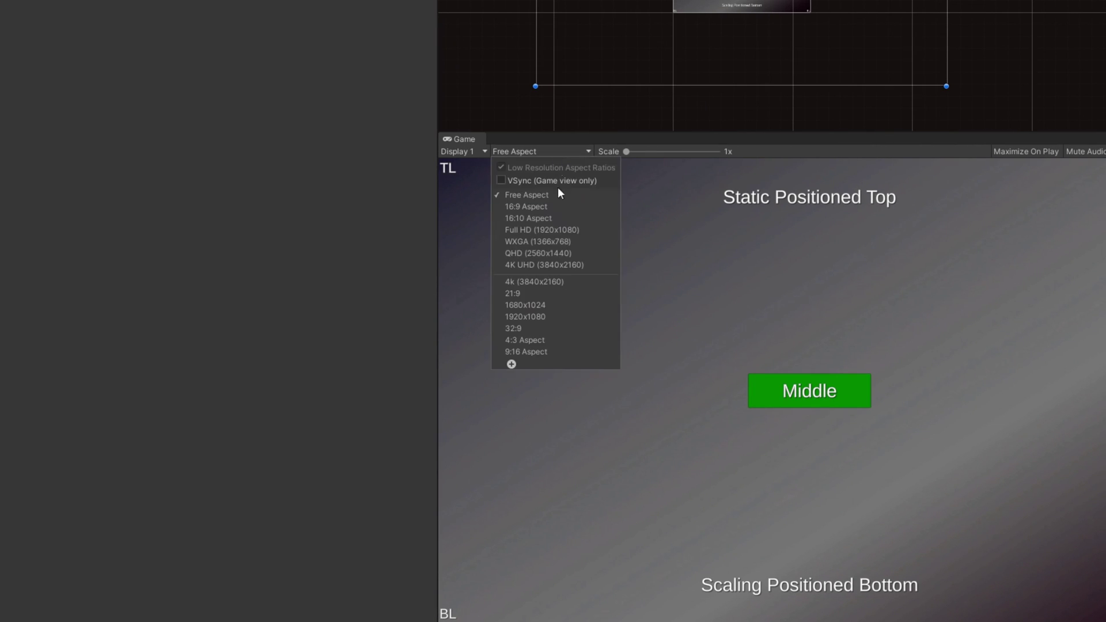
{"action": "left_click", "coordinate": [564, 218]}
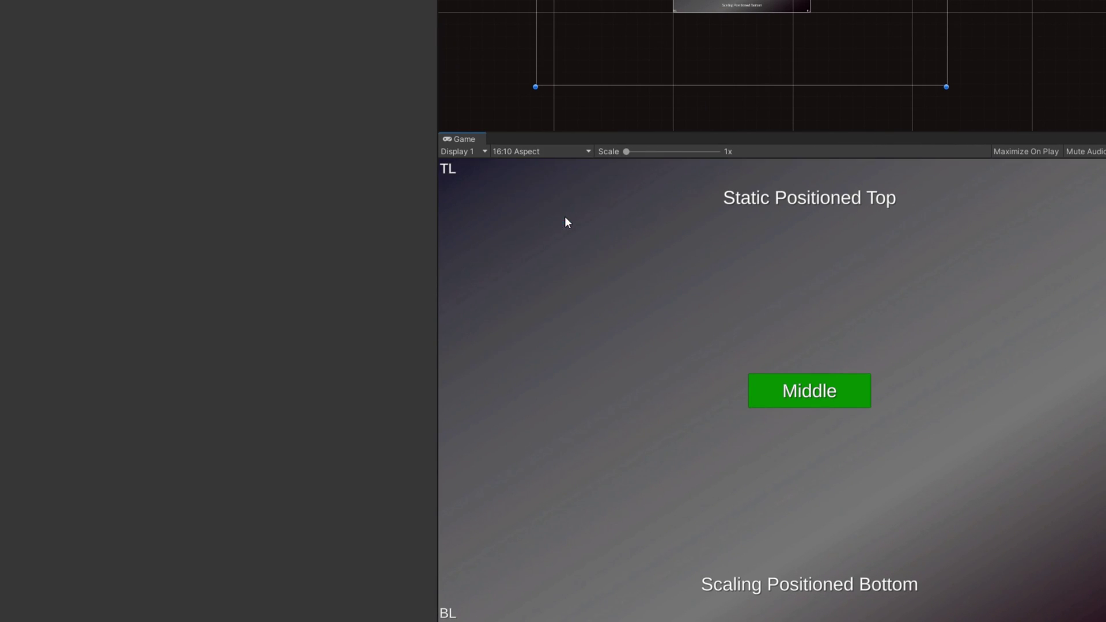
{"action": "left_click", "coordinate": [526, 154]}
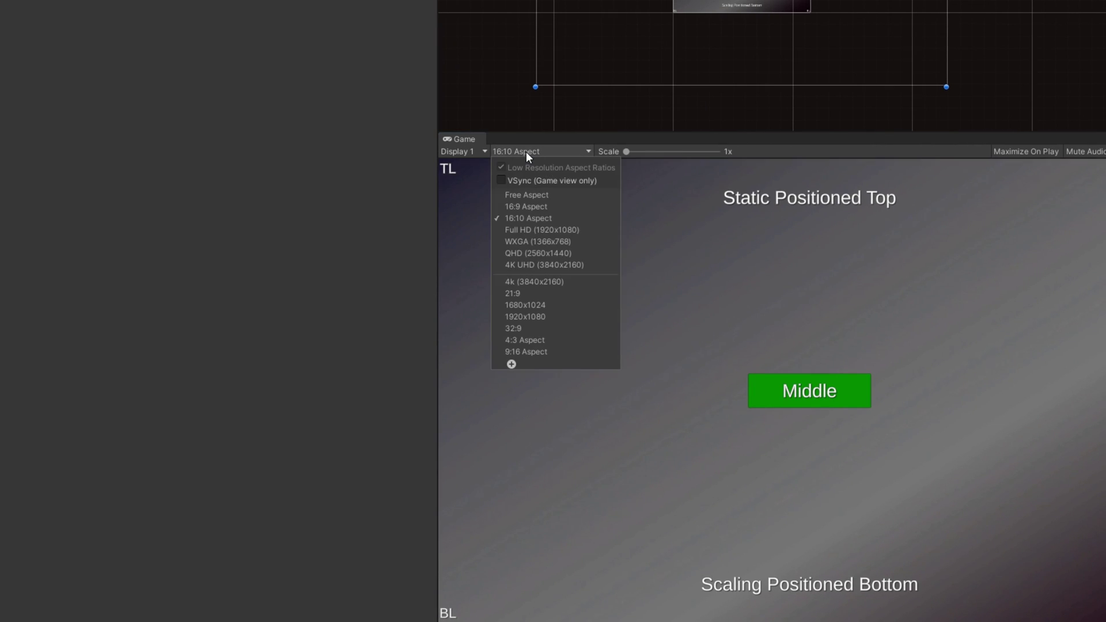
{"action": "left_click", "coordinate": [559, 282]}
{"action": "left_click_drag", "start_coordinate": [441, 270], "coordinate": [204, 260]}
{"action": "left_click", "coordinate": [954, 122]}
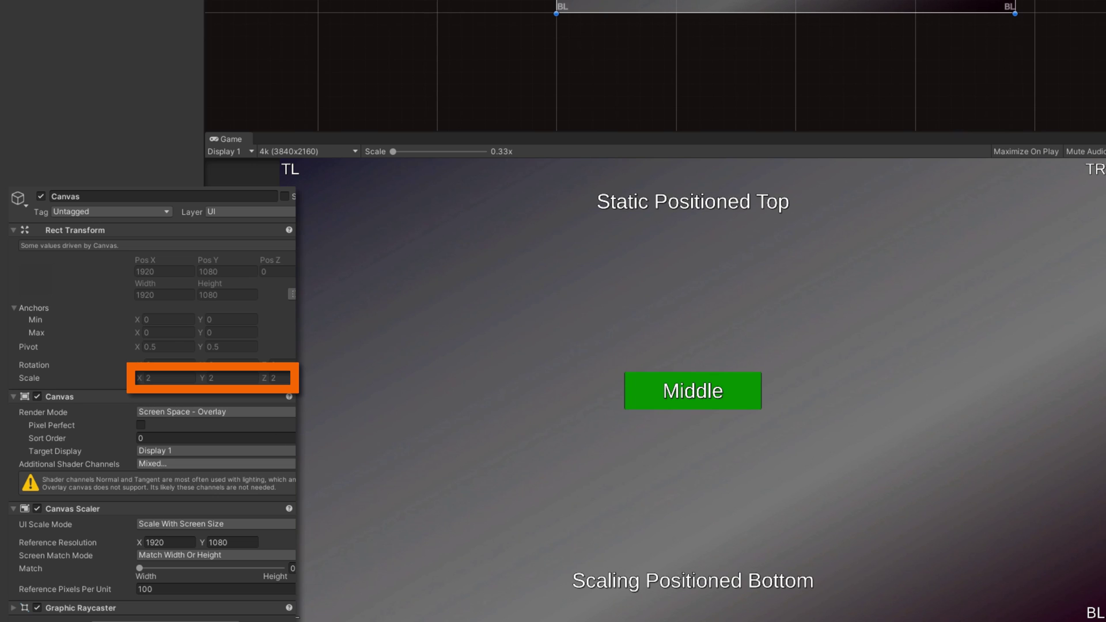
Set the Canvas Scaler's match fully to Height (1) and test the layout in Free Aspect with a narrower Game view
{"action": "left_click_drag", "start_coordinate": [140, 570], "coordinate": [282, 569]}
{"action": "left_click", "coordinate": [320, 151]}
{"action": "left_click", "coordinate": [323, 178]}
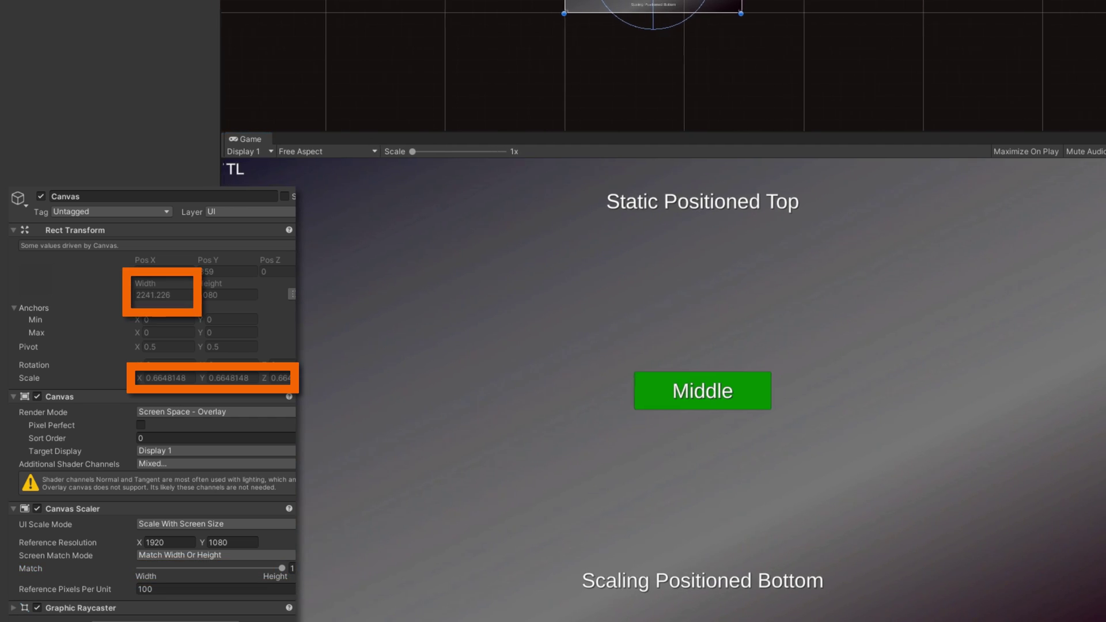
{"action": "left_click_drag", "start_coordinate": [220, 225], "coordinate": [881, 217]}
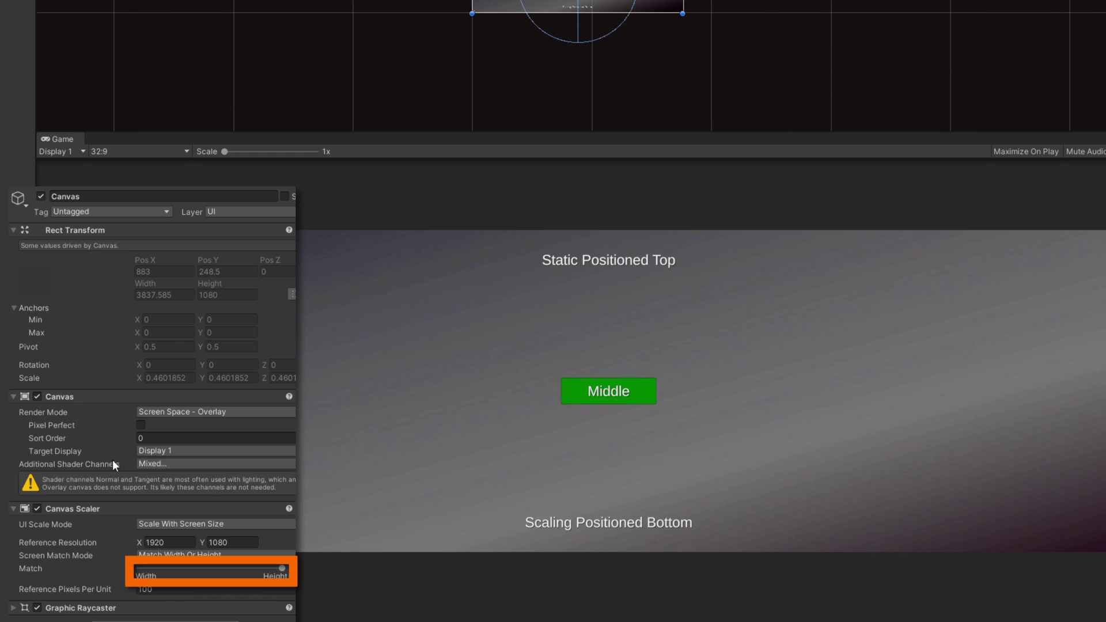
Set the Canvas Scaler's match halfway between Width and Height and preview the canvas at 1920x1080
{"action": "left_click_drag", "start_coordinate": [282, 568], "coordinate": [211, 568]}
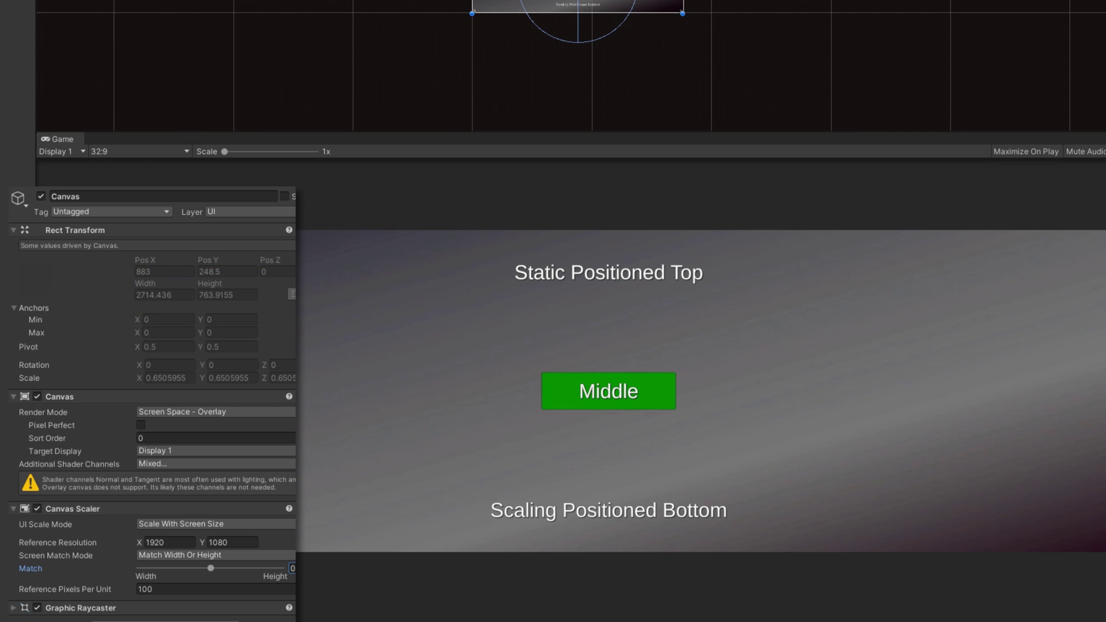
{"action": "left_click_drag", "start_coordinate": [36, 173], "coordinate": [240, 241]}
{"action": "left_click", "coordinate": [450, 151]}
{"action": "left_click", "coordinate": [494, 314]}
Preview the halfway match setting at 16:10 Aspect, QHD (2560x1440) and 9:16 Aspect
{"action": "left_click", "coordinate": [341, 151]}
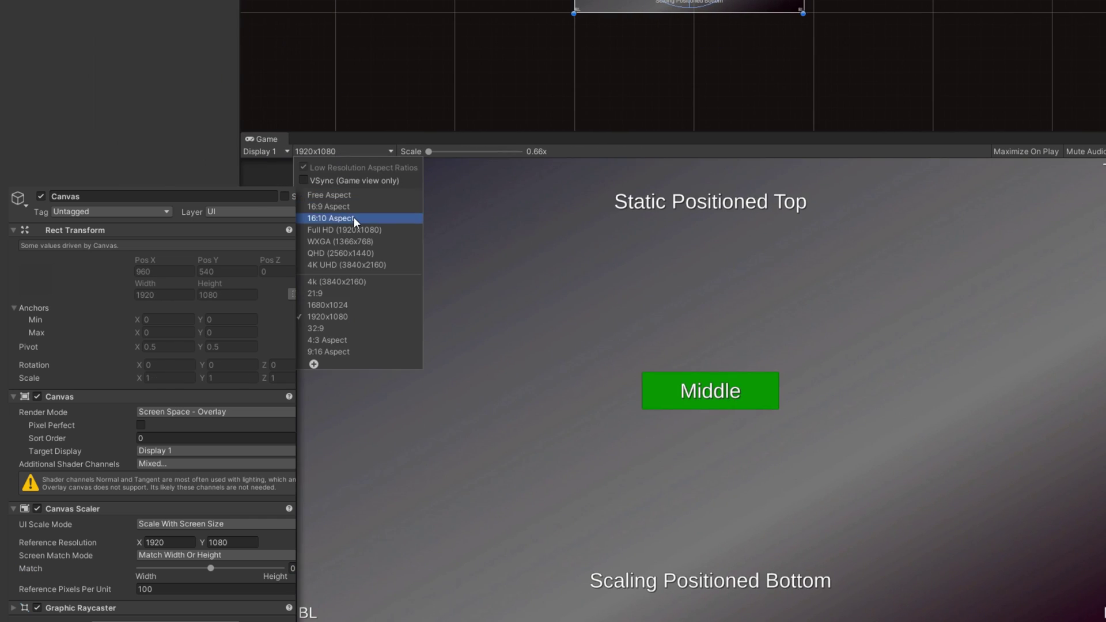
{"action": "left_click", "coordinate": [354, 217]}
{"action": "left_click", "coordinate": [350, 151]}
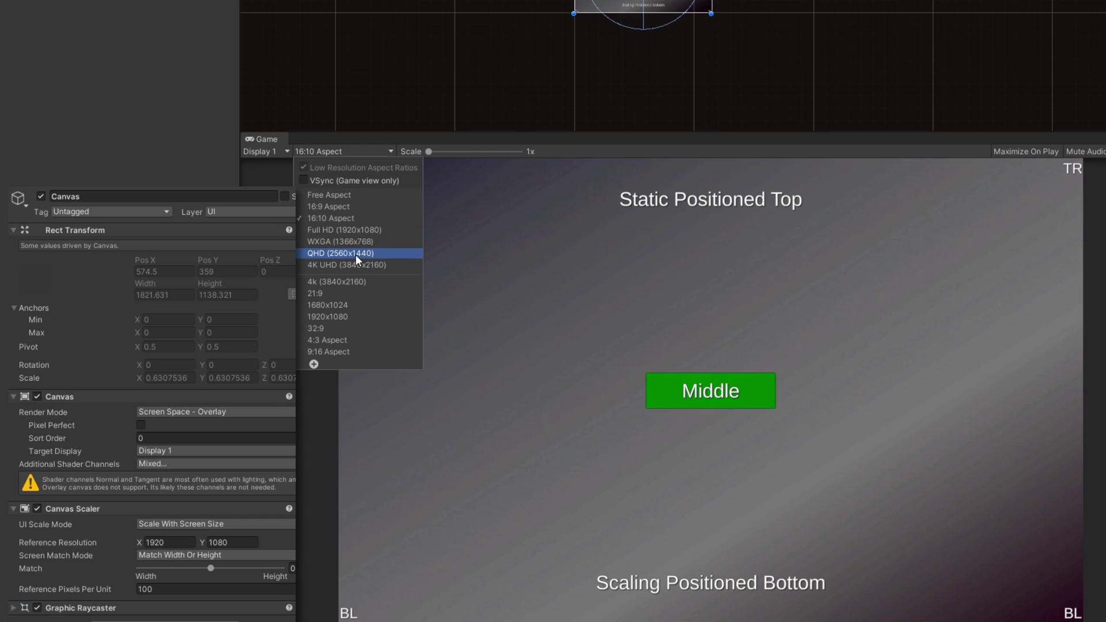
{"action": "left_click", "coordinate": [355, 254]}
{"action": "left_click", "coordinate": [351, 153]}
{"action": "left_click", "coordinate": [344, 349]}
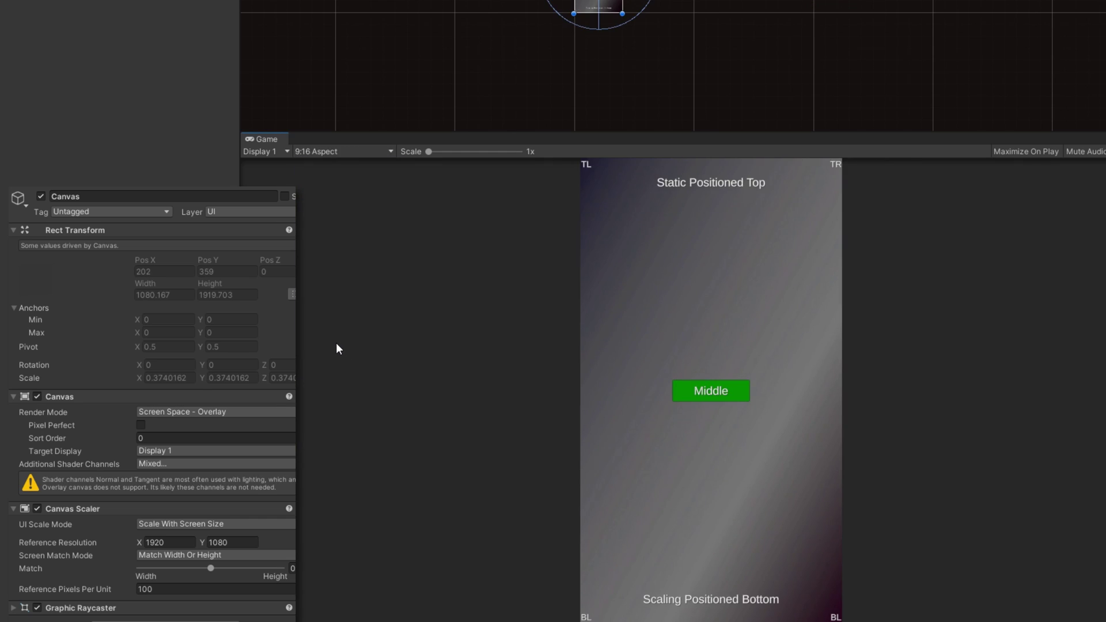
Test the Canvas Scaler's match toward Height in the portrait preview and set it to 0.5
{"action": "left_click_drag", "start_coordinate": [211, 568], "coordinate": [282, 568]}
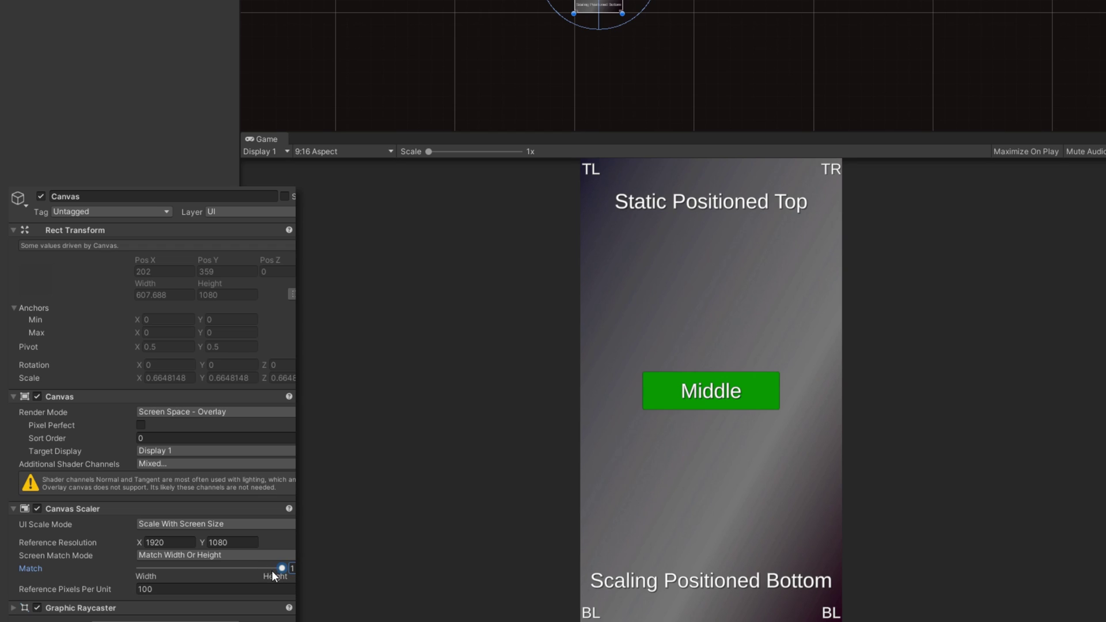
{"action": "left_click_drag", "start_coordinate": [273, 569], "coordinate": [225, 568]}
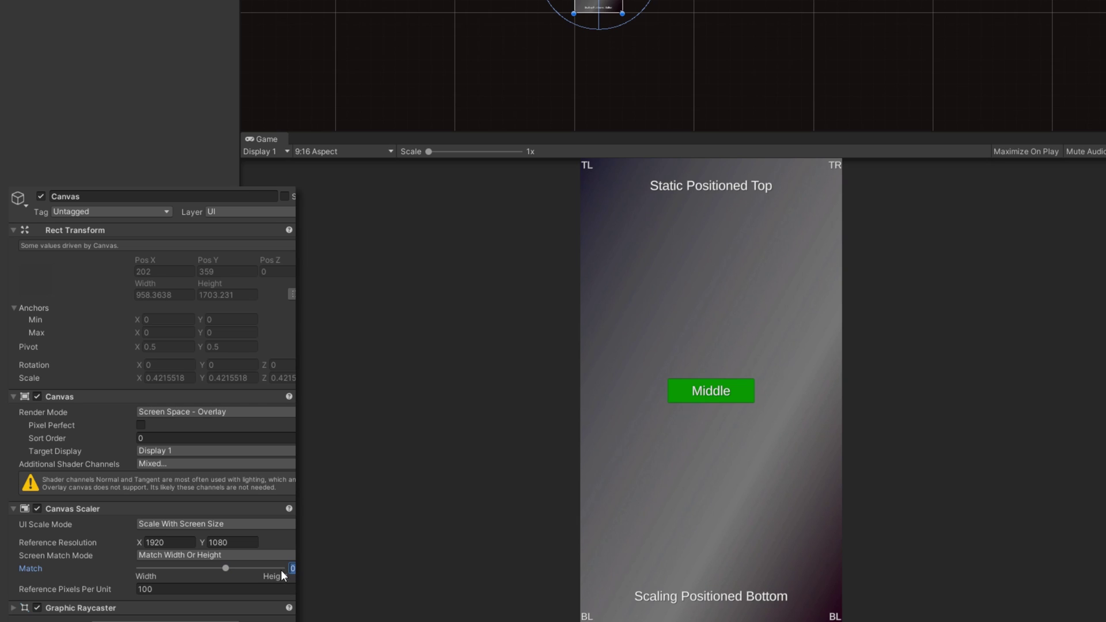
{"action": "type", "text": "0.5"}
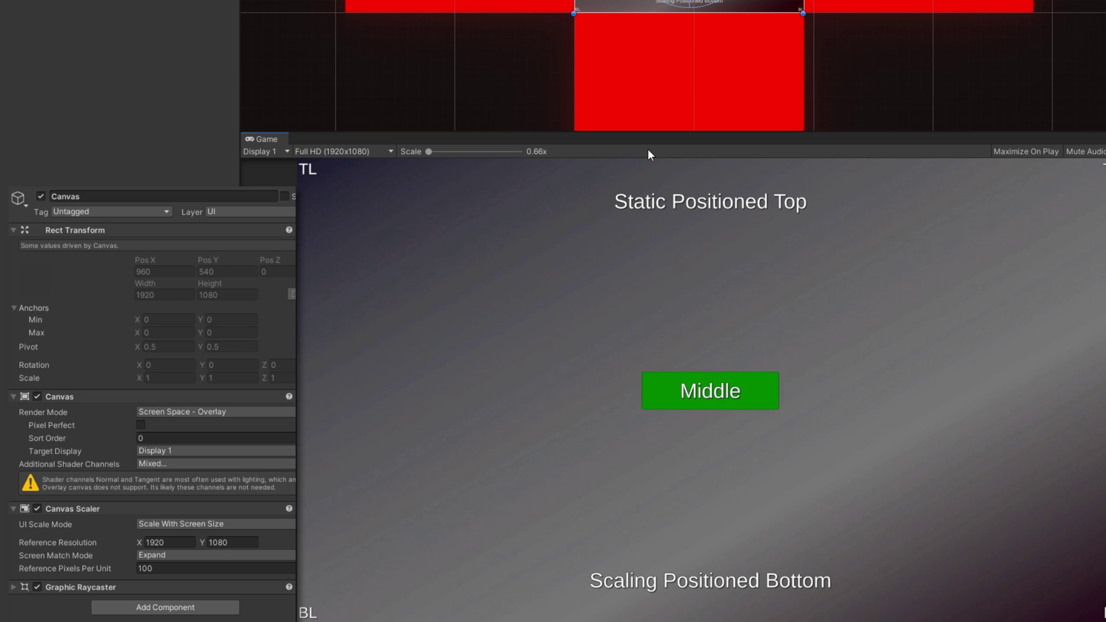
Preview the Expand screen match mode in Free Aspect while narrowing the Game view
{"action": "left_click", "coordinate": [334, 151]}
{"action": "left_click", "coordinate": [330, 195]}
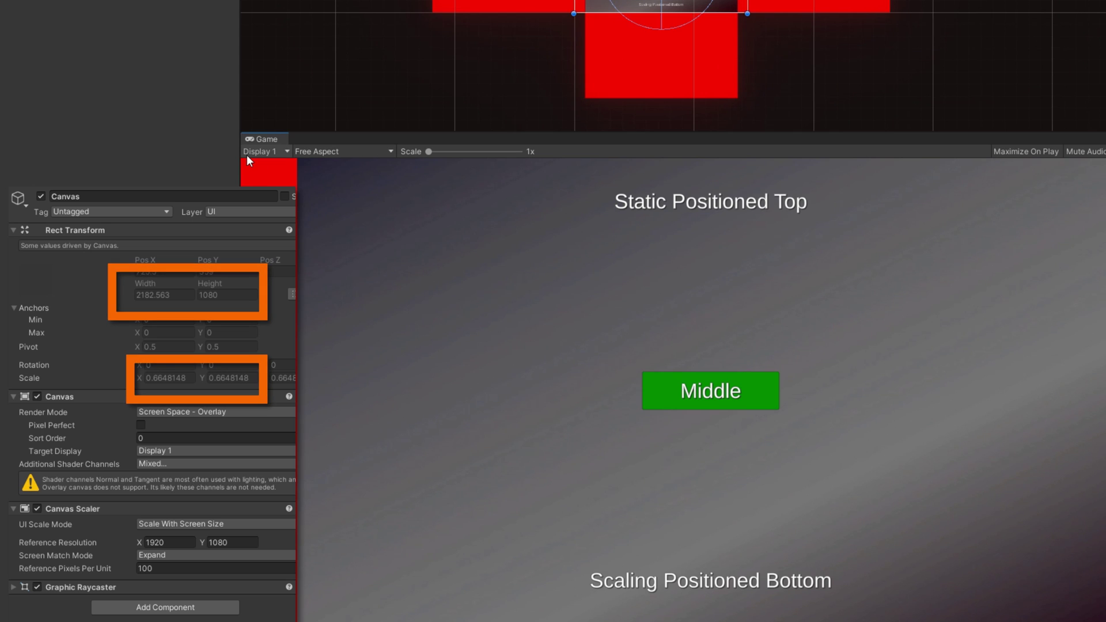
{"action": "left_click_drag", "start_coordinate": [239, 253], "coordinate": [351, 281]}
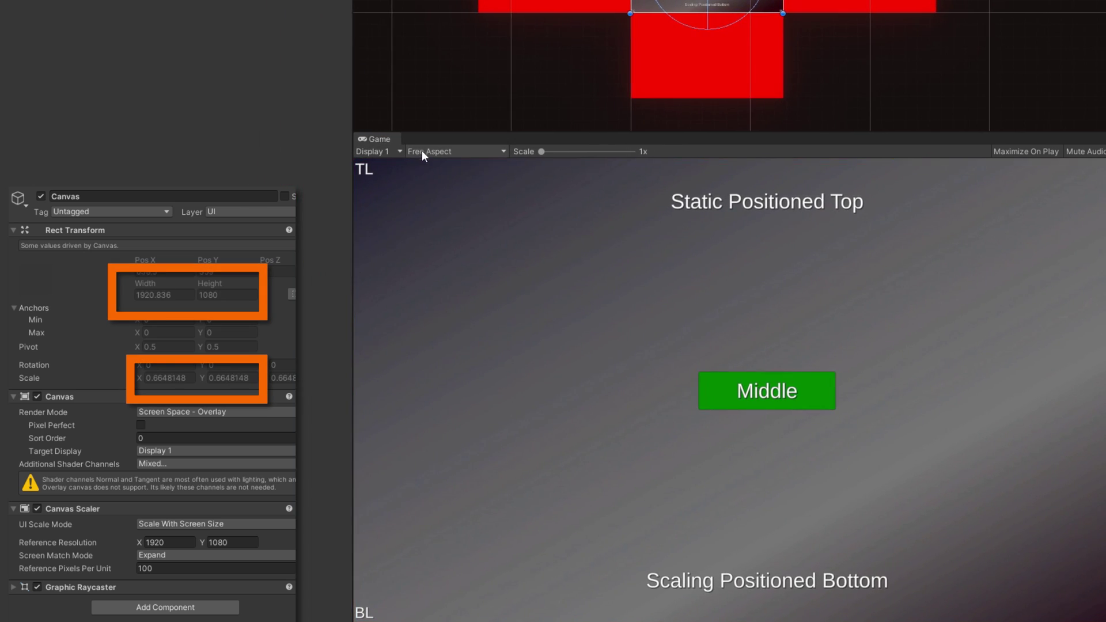
Preview the Expand screen match mode at 4K UHD (3840x2160) while narrowing and widening the Game view
{"action": "left_click", "coordinate": [422, 151]}
{"action": "left_click", "coordinate": [454, 219]}
{"action": "left_click_drag", "start_coordinate": [354, 226], "coordinate": [758, 301]}
{"action": "left_click", "coordinate": [858, 151]}
{"action": "left_click", "coordinate": [875, 262]}
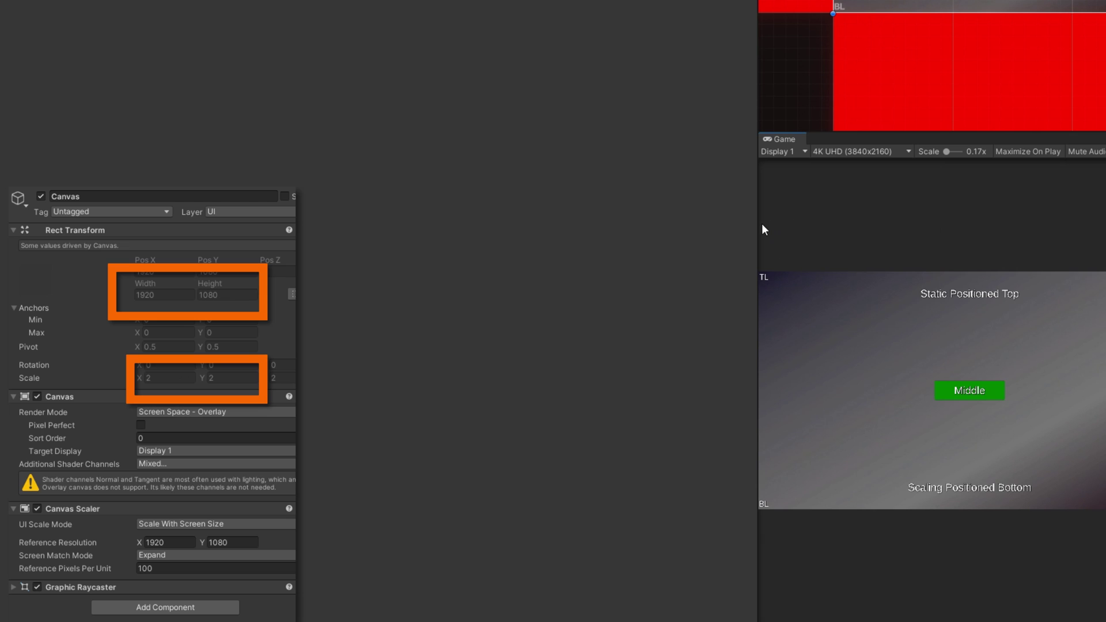
{"action": "left_click_drag", "start_coordinate": [759, 229], "coordinate": [157, 230]}
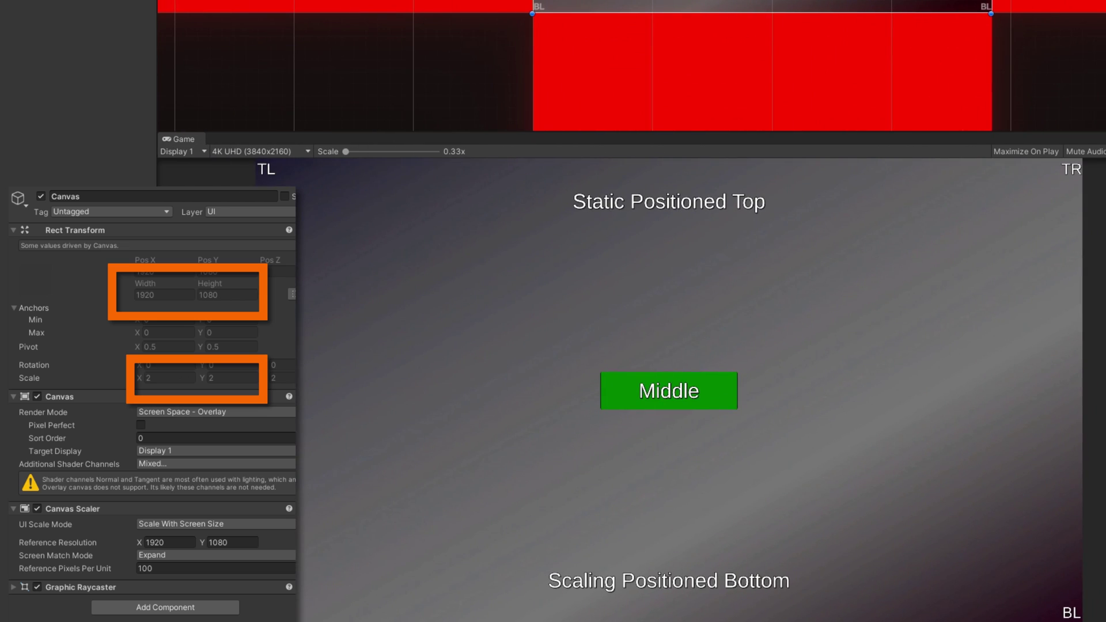
Preview the canvas at 16:10 Aspect, deactivate the red Off Screen images and reselect the Canvas
{"action": "left_click", "coordinate": [261, 151]}
{"action": "left_click", "coordinate": [311, 230]}
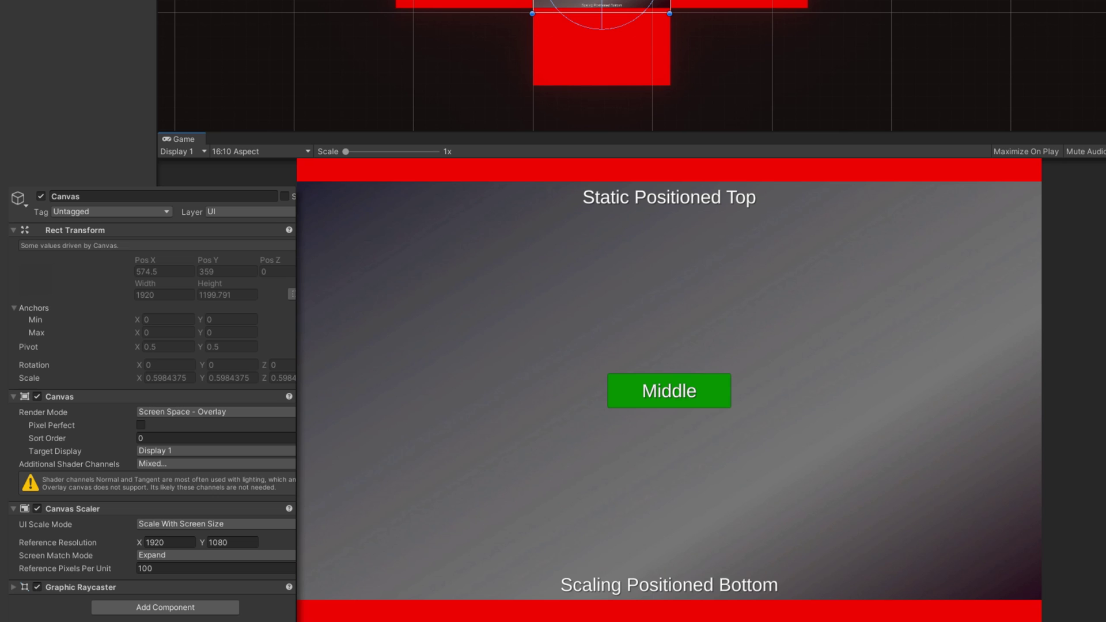
{"action": "left_click", "coordinate": [41, 196]}
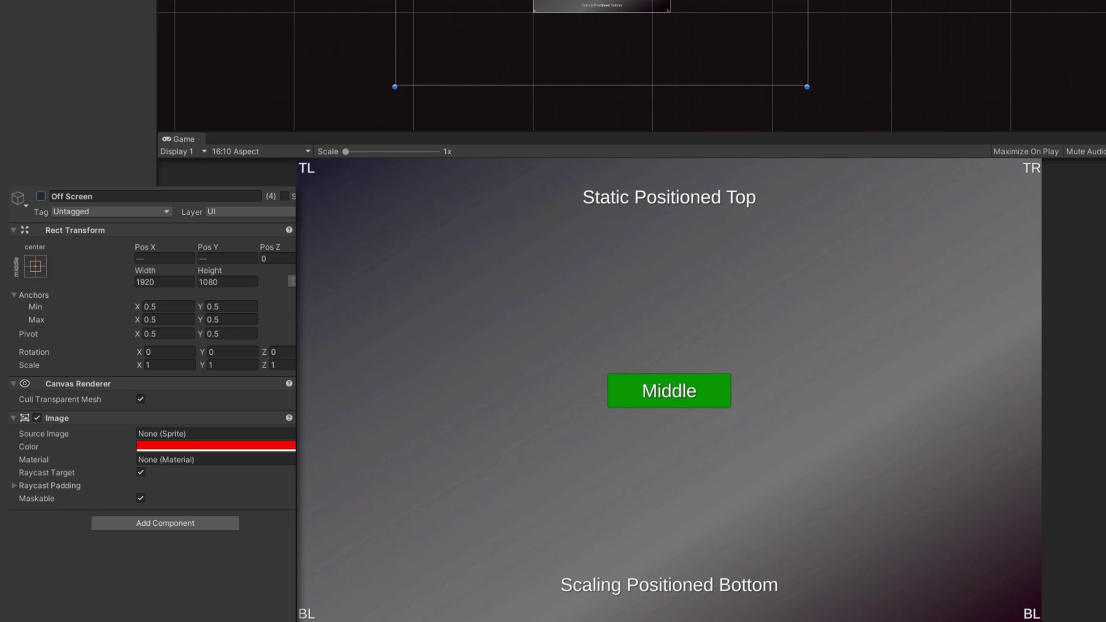
{"action": "left_click", "coordinate": [574, 84]}
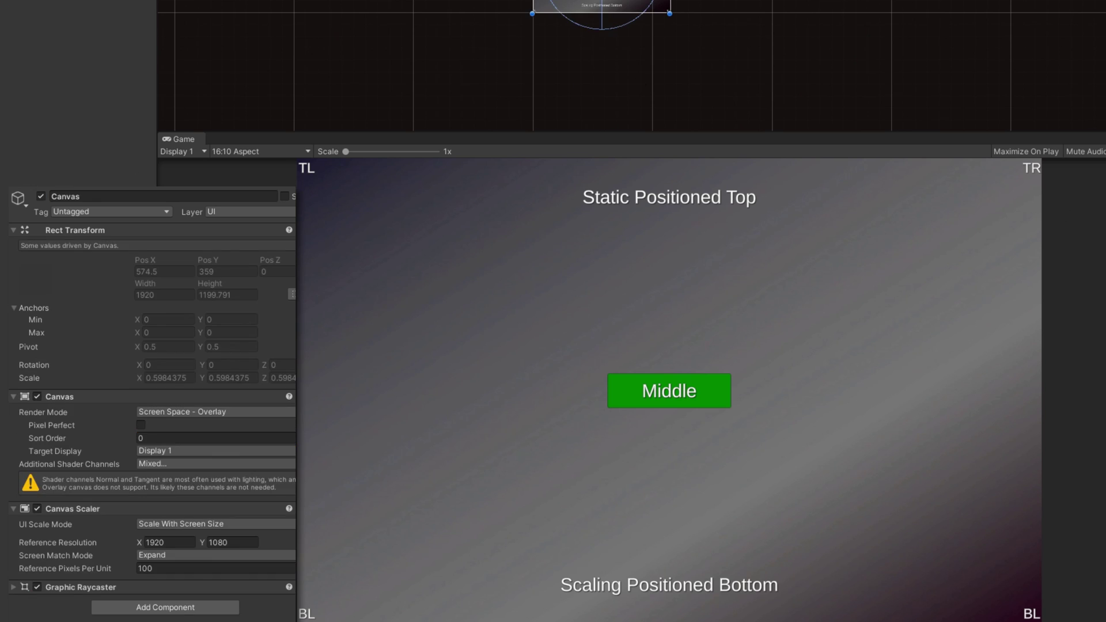
Preview the Expand match mode at 21:9, 4:3 Aspect and 4K UHD (3840x2160)
{"action": "left_click", "coordinate": [241, 151]}
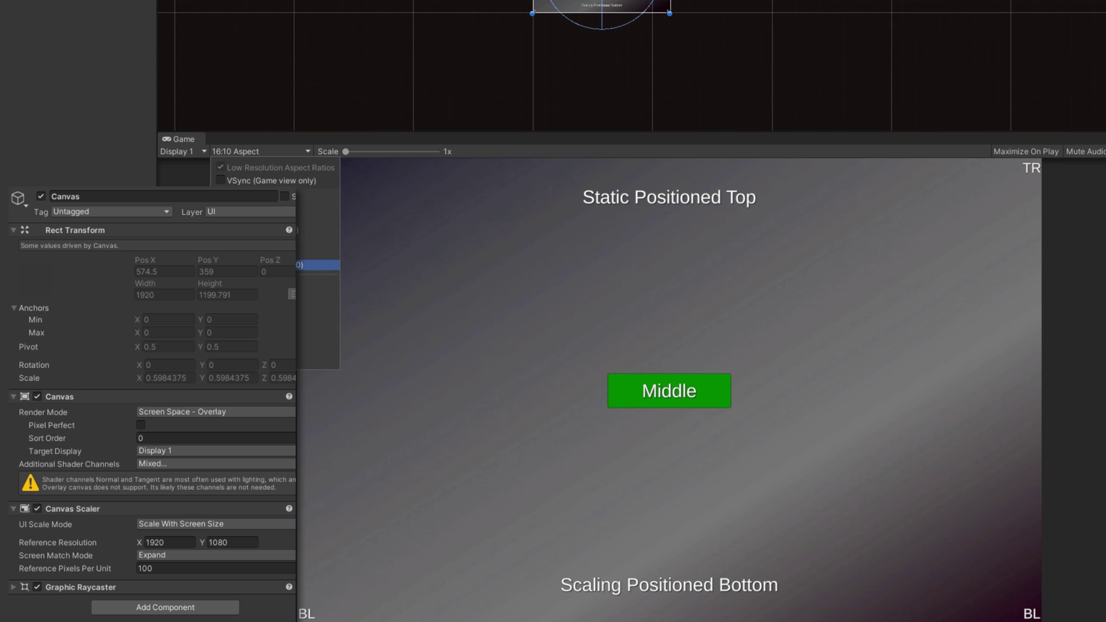
{"action": "left_click", "coordinate": [318, 265]}
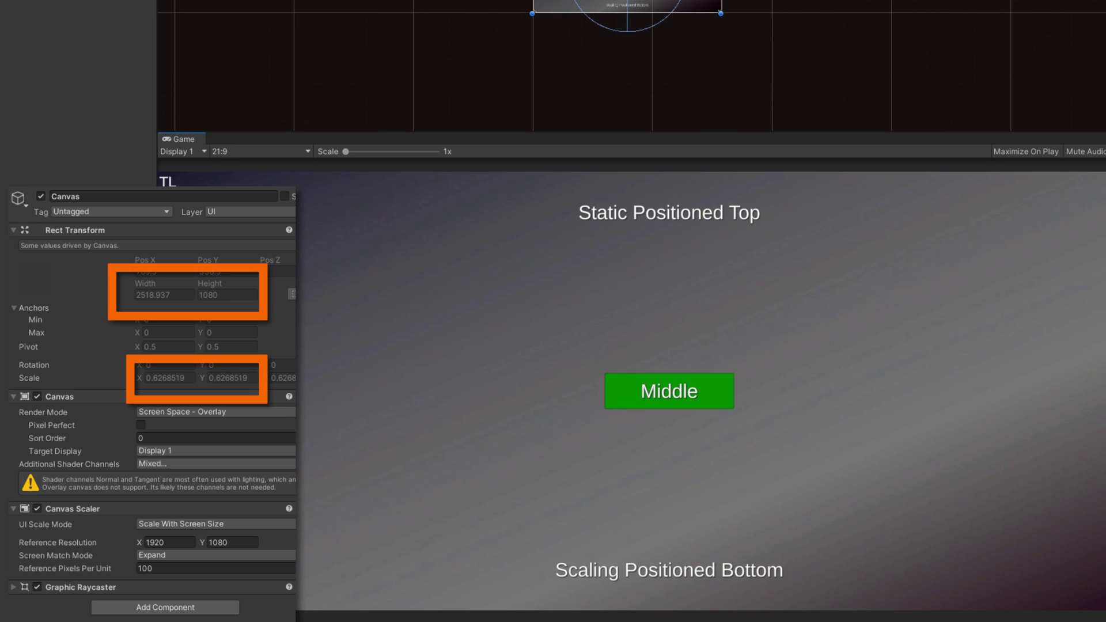
{"action": "left_click", "coordinate": [264, 148]}
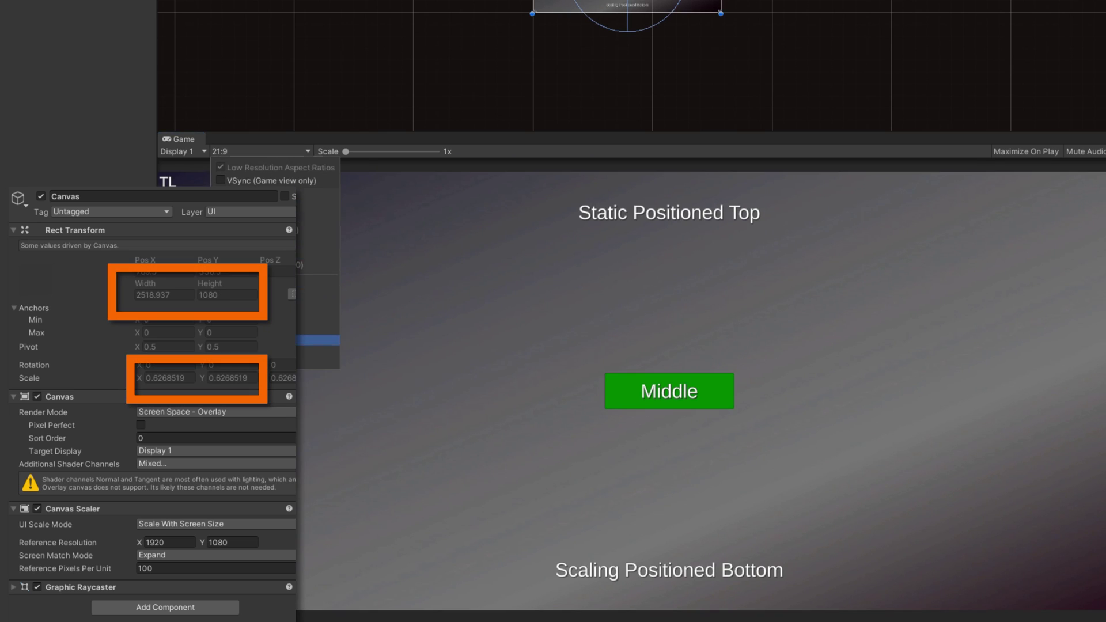
{"action": "left_click", "coordinate": [318, 340]}
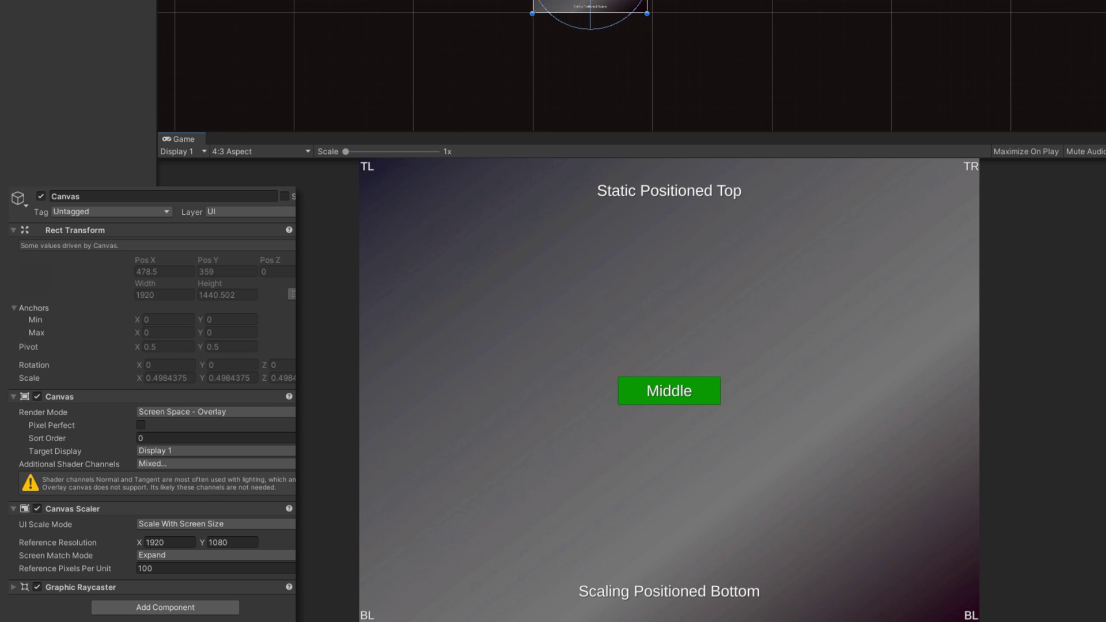
{"action": "left_click", "coordinate": [262, 151]}
{"action": "left_click", "coordinate": [317, 265]}
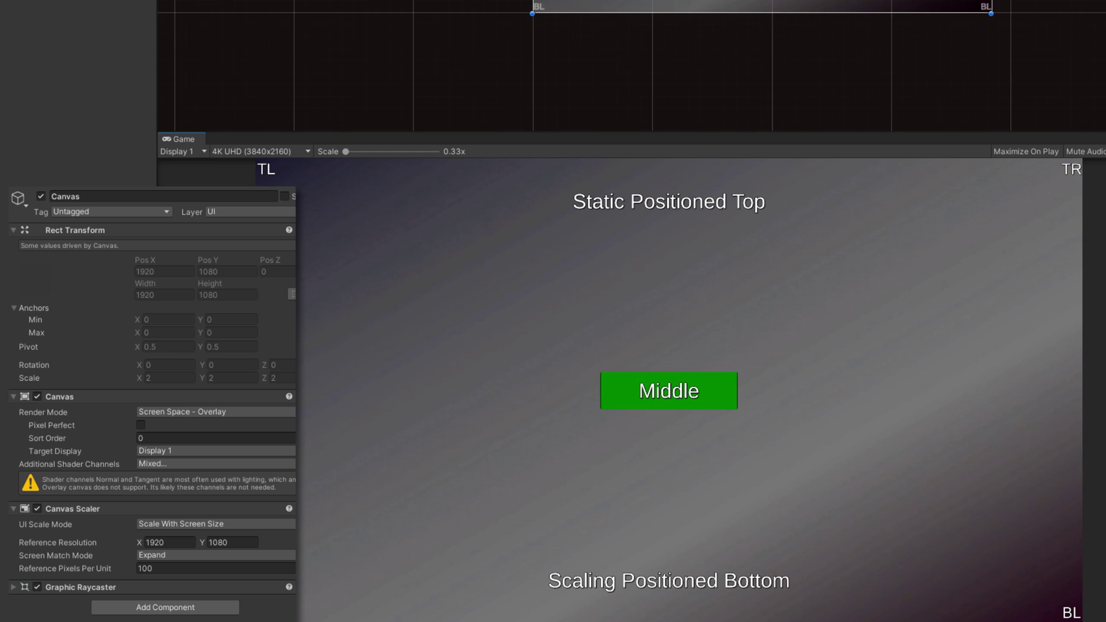
Preview the Expand match mode at 9:16 Aspect, 32:9 and 4:3 Aspect
{"action": "left_click_drag", "start_coordinate": [346, 152], "coordinate": [274, 157]}
{"action": "left_click", "coordinate": [272, 153]}
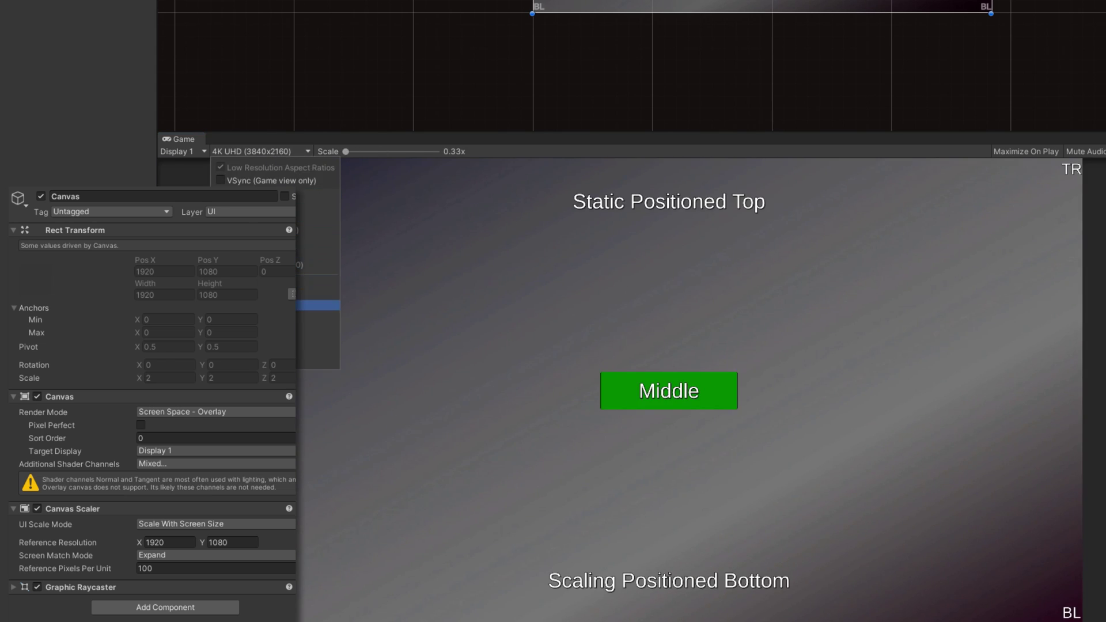
{"action": "left_click", "coordinate": [317, 352]}
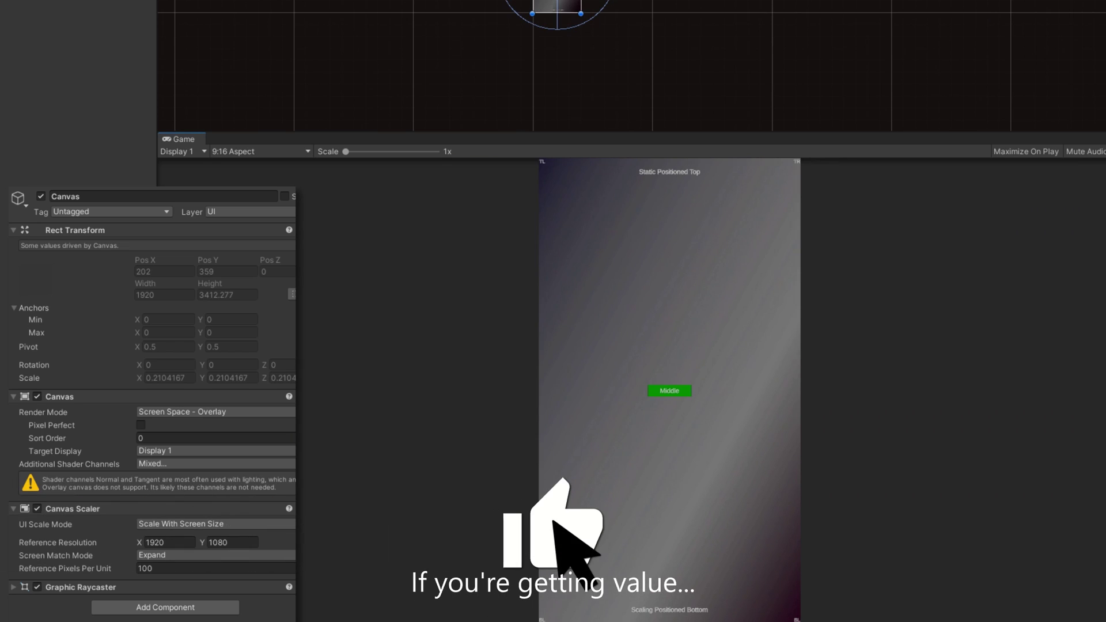
{"action": "left_click", "coordinate": [271, 152]}
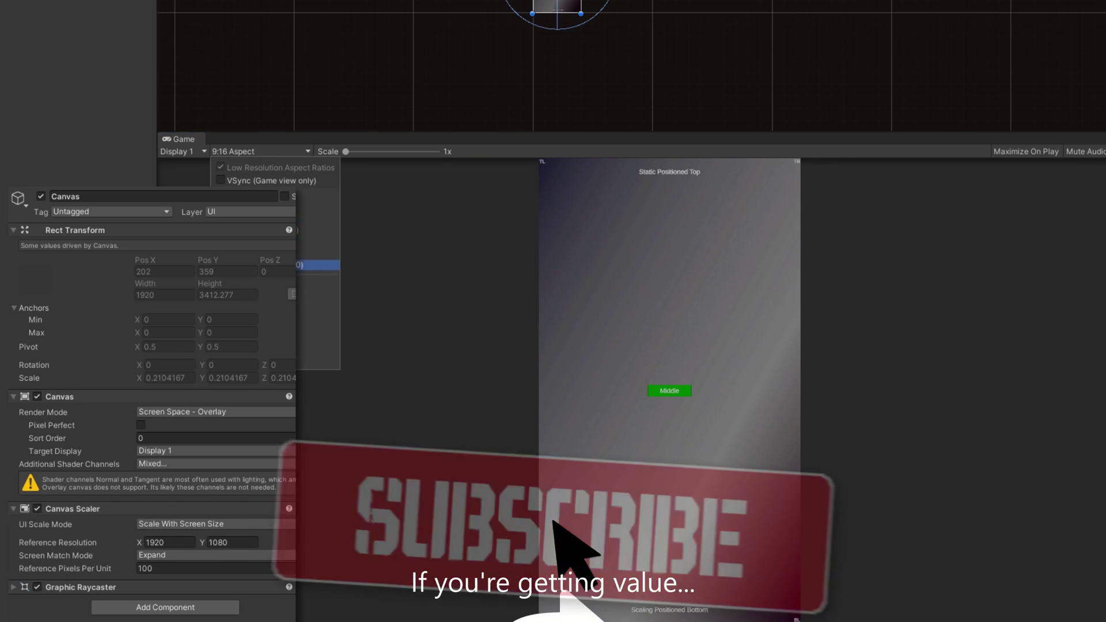
{"action": "left_click", "coordinate": [317, 328]}
{"action": "left_click", "coordinate": [271, 152]}
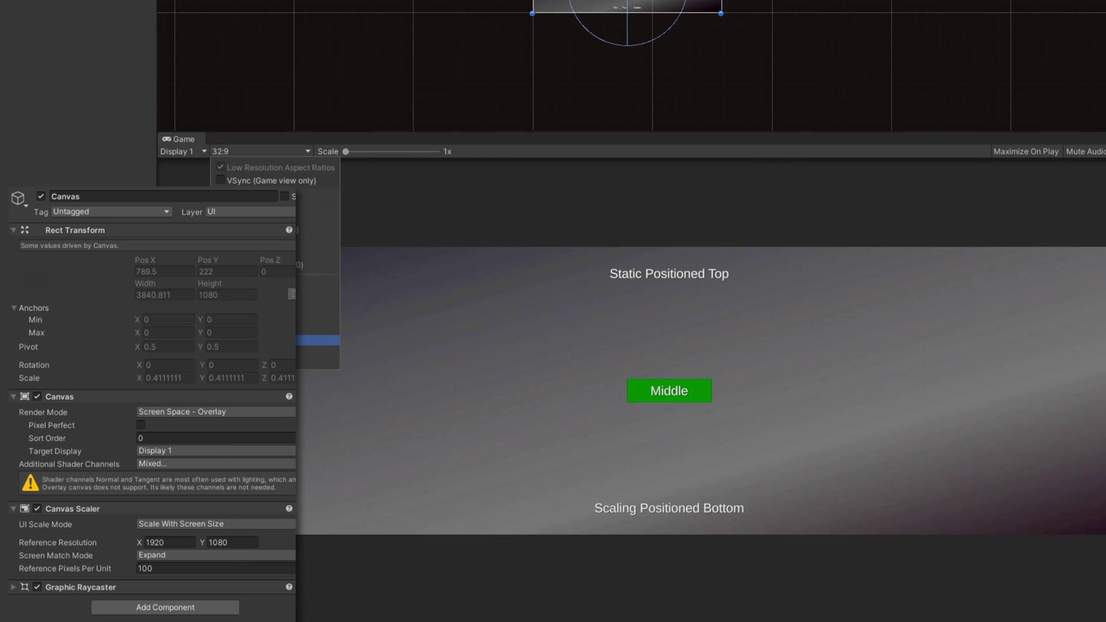
{"action": "left_click", "coordinate": [316, 340]}
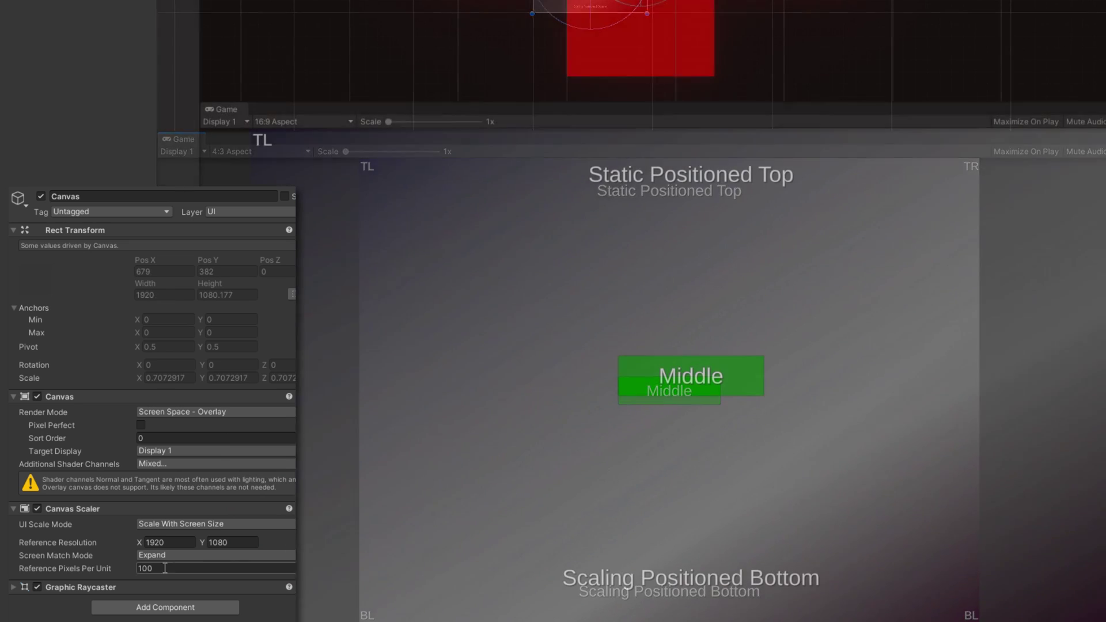
Set the Canvas Scaler's screen match mode to Shrink and preview the canvas at 4k (3840x2160) and 32:9
{"action": "left_click", "coordinate": [173, 554]}
{"action": "left_click", "coordinate": [171, 596]}
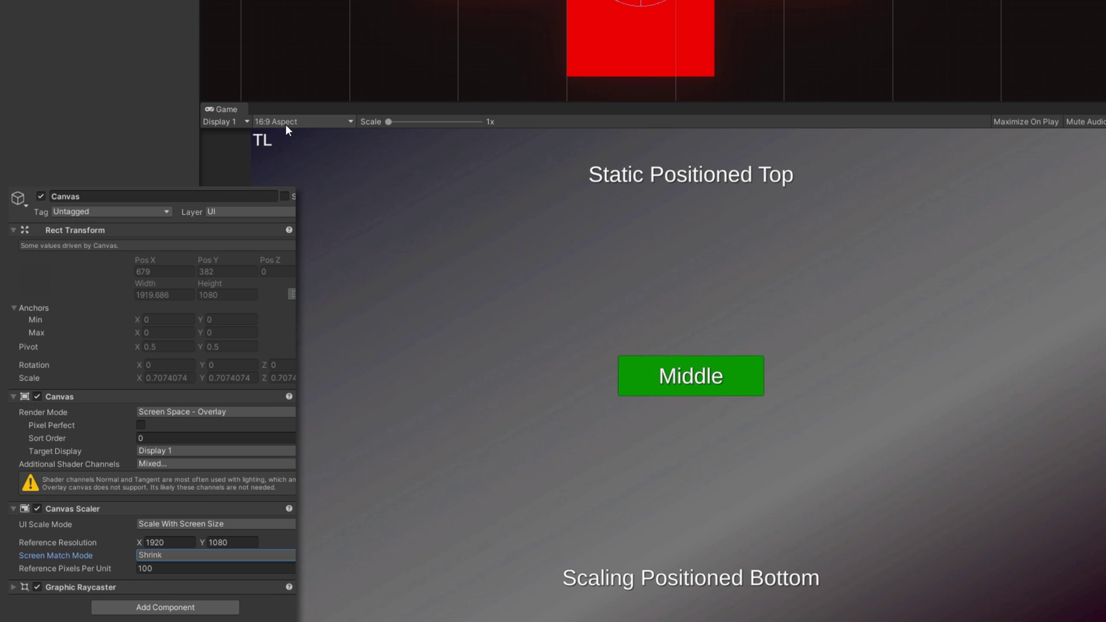
{"action": "left_click", "coordinate": [286, 123]}
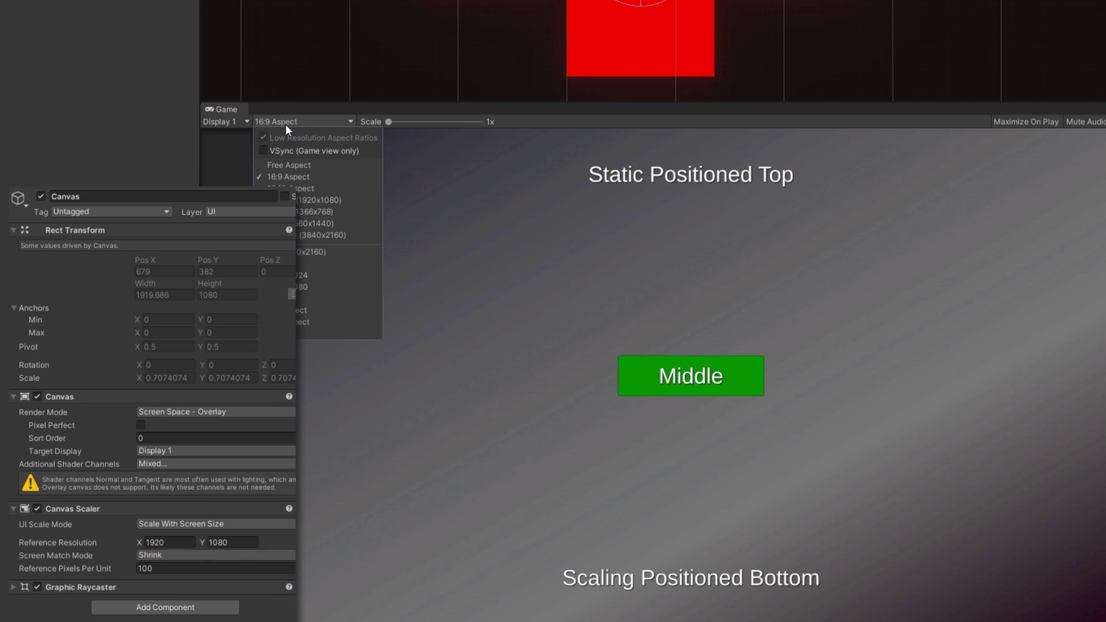
{"action": "left_click", "coordinate": [330, 255]}
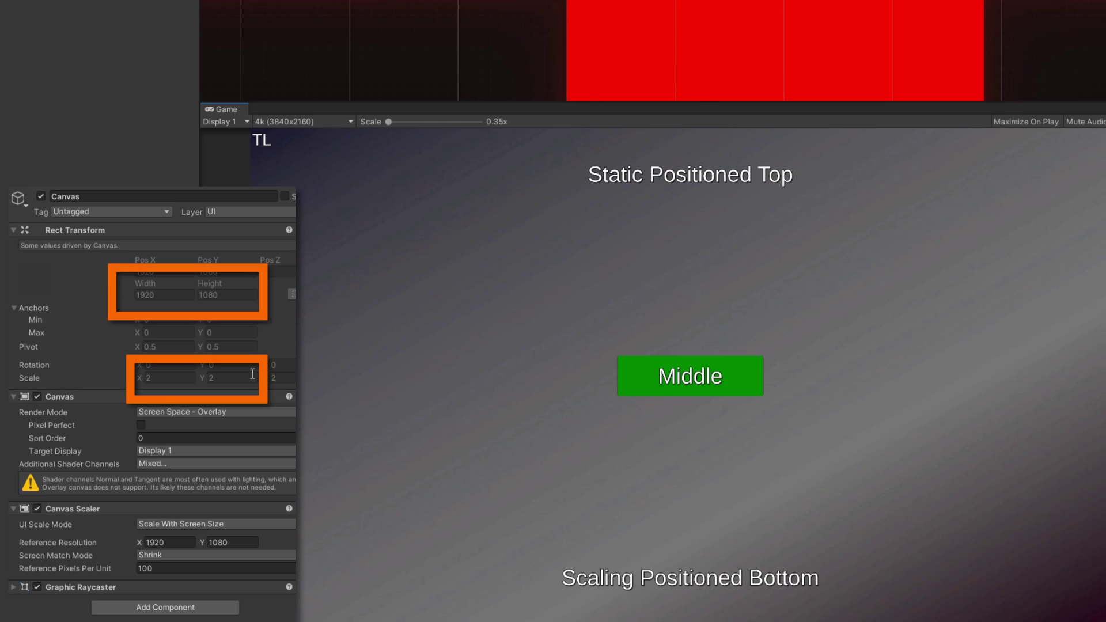
{"action": "left_click", "coordinate": [311, 122]}
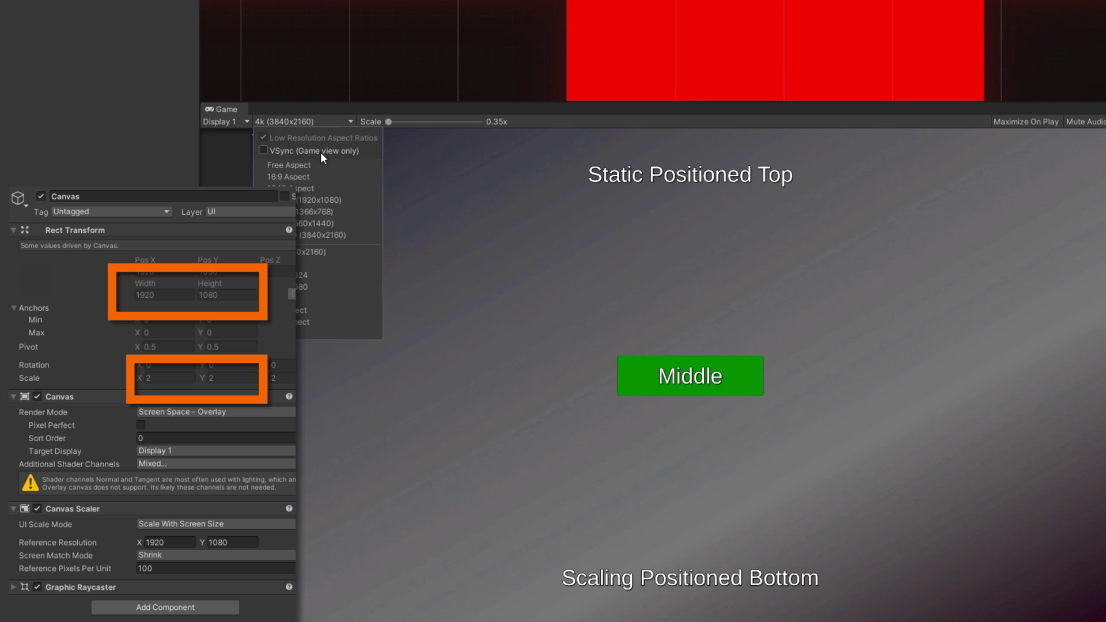
{"action": "left_click", "coordinate": [306, 295]}
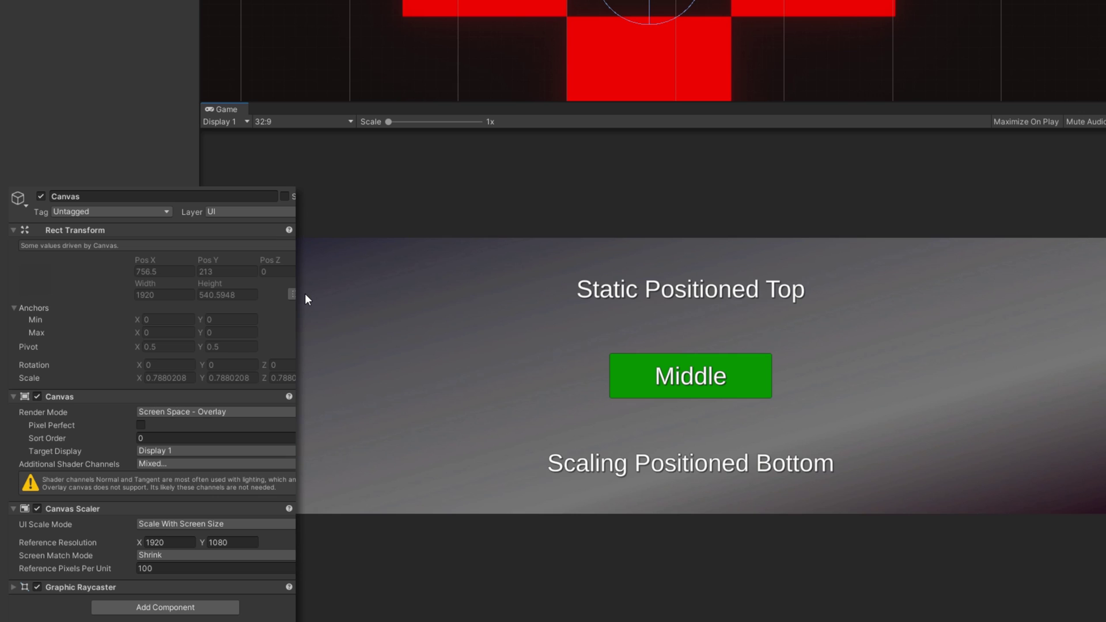
Preview the Shrink match mode at WXGA (1366x768), 9:16 Aspect and 21:9
{"action": "left_click", "coordinate": [277, 121]}
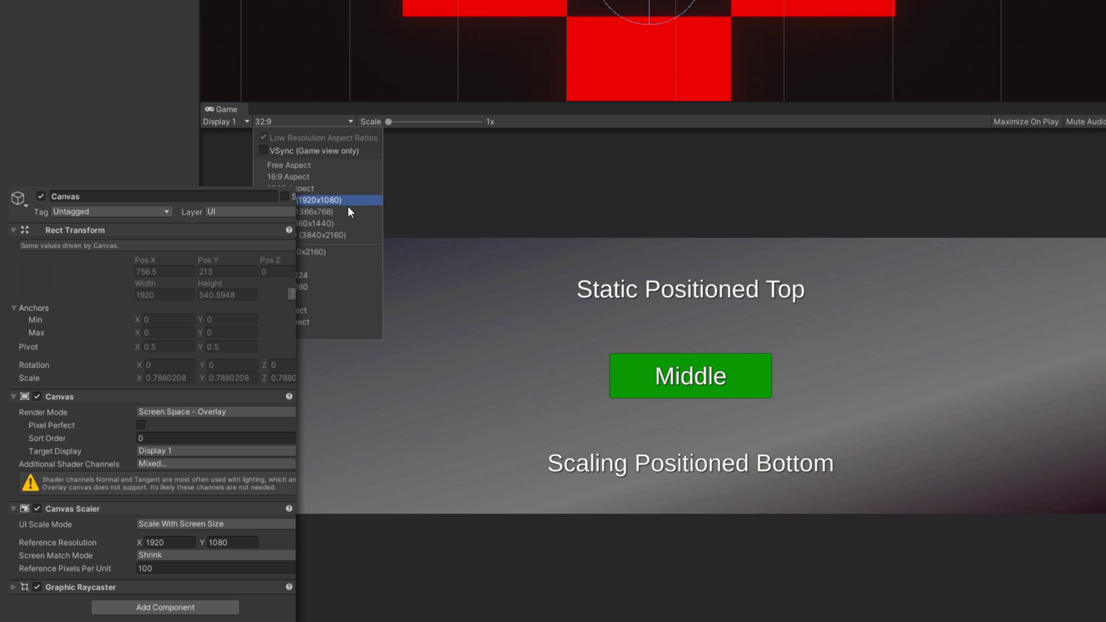
{"action": "left_click", "coordinate": [347, 207]}
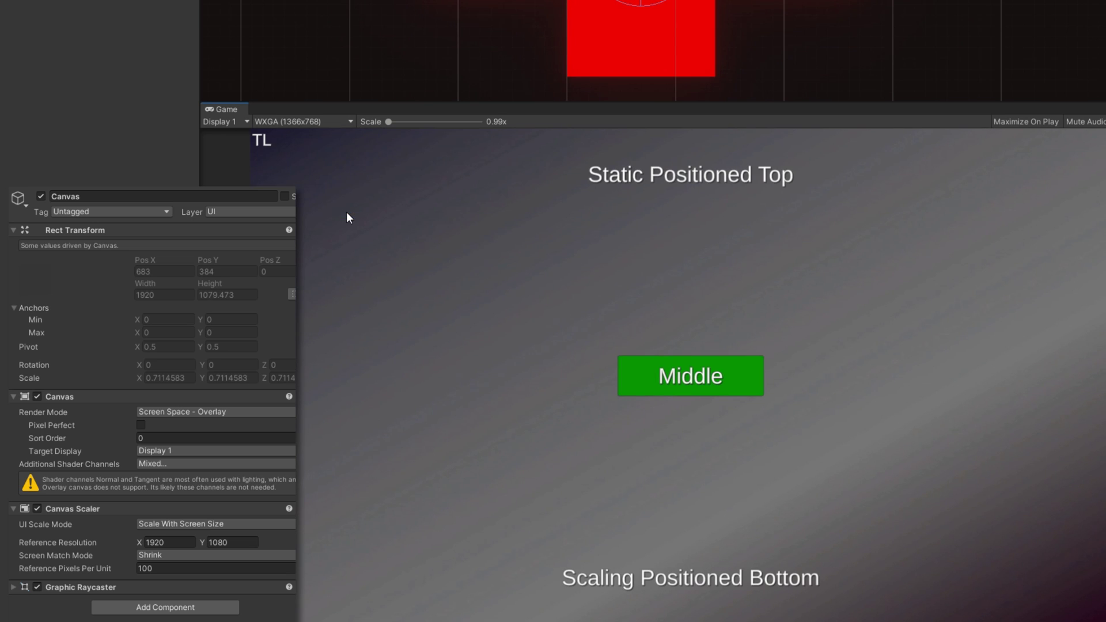
{"action": "left_click", "coordinate": [303, 121]}
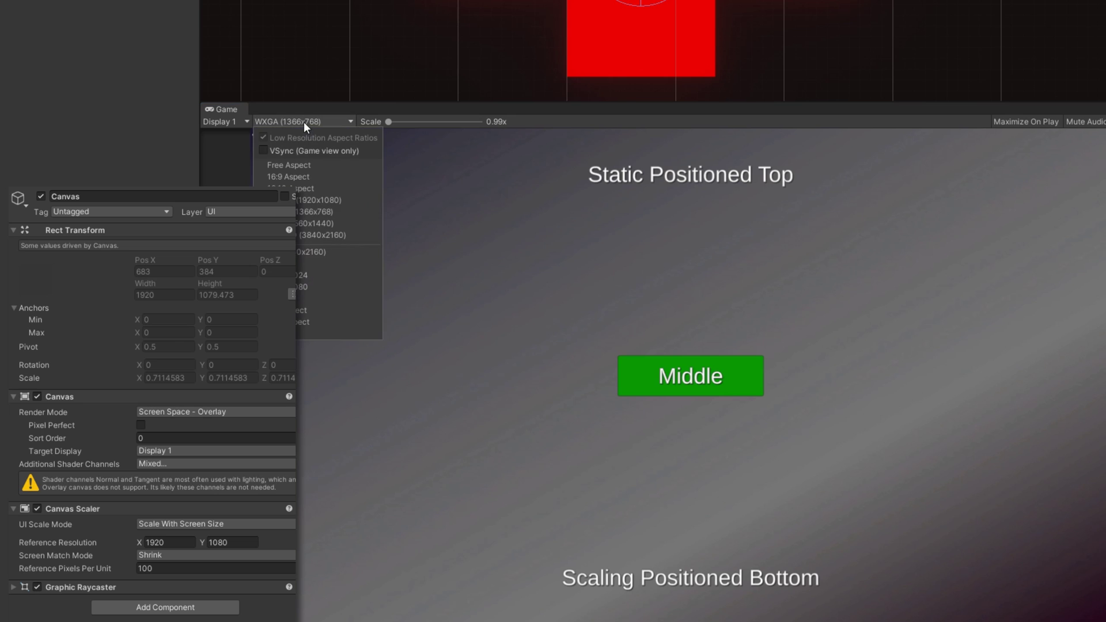
{"action": "left_click", "coordinate": [331, 323]}
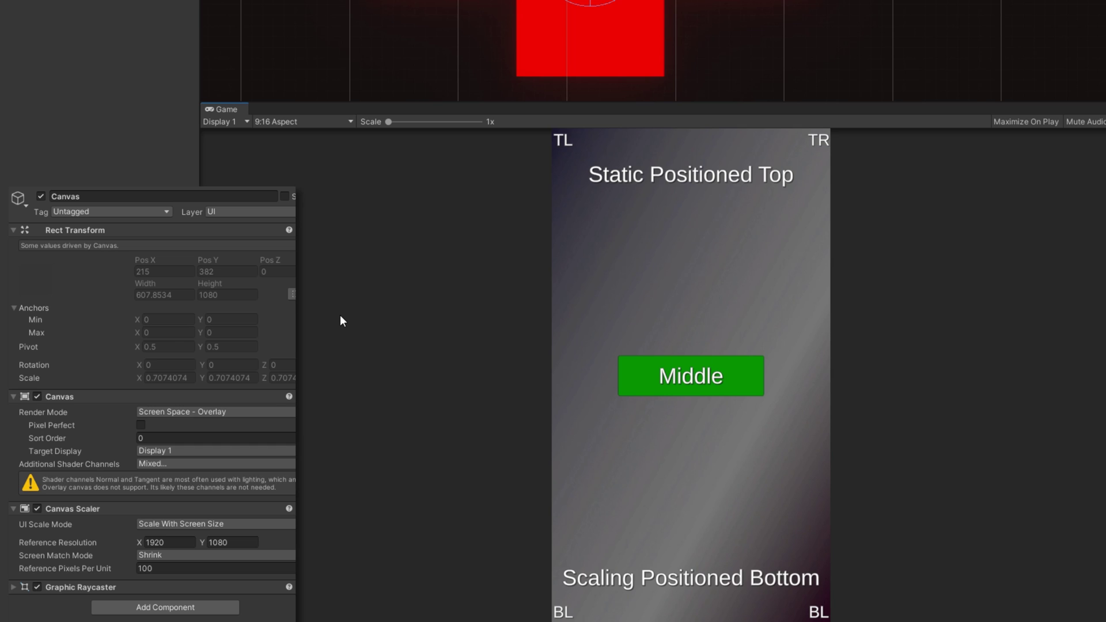
{"action": "left_click", "coordinate": [304, 122]}
{"action": "left_click", "coordinate": [326, 265]}
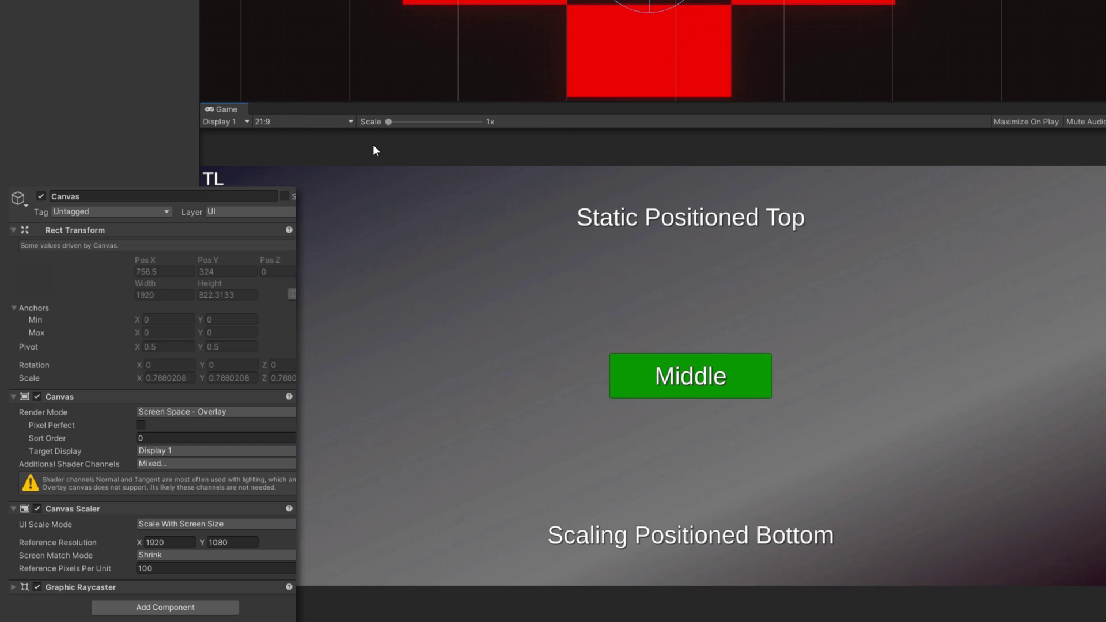
Preview the Shrink match mode at 16:10 Aspect, 4:3 Aspect and Free Aspect while resizing the Game view
{"action": "left_click", "coordinate": [322, 122]}
{"action": "left_click", "coordinate": [330, 189]}
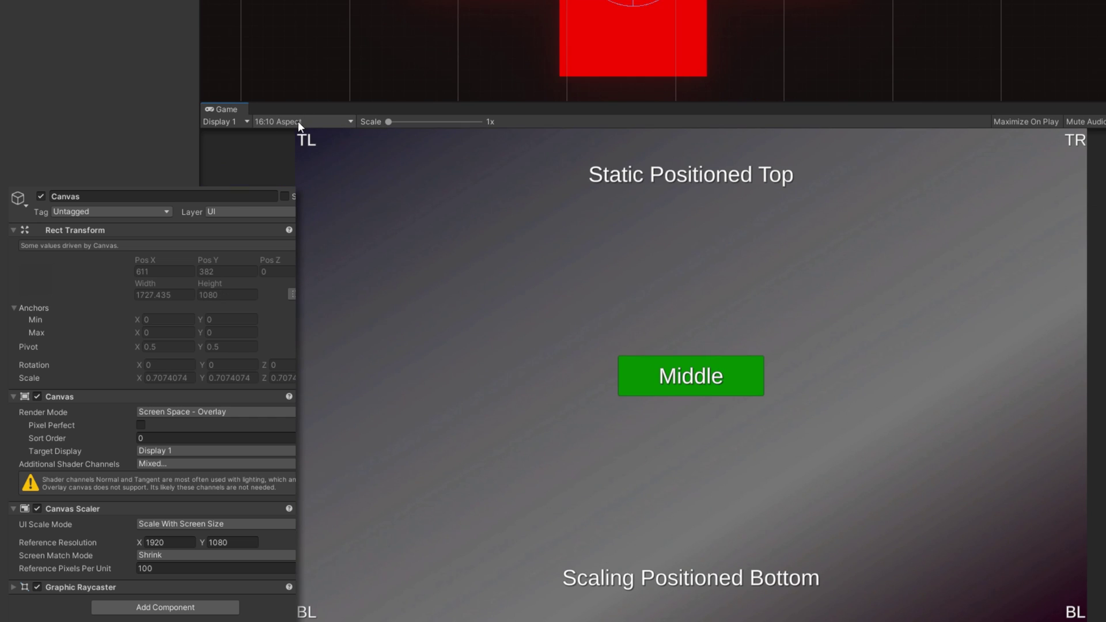
{"action": "left_click", "coordinate": [298, 121]}
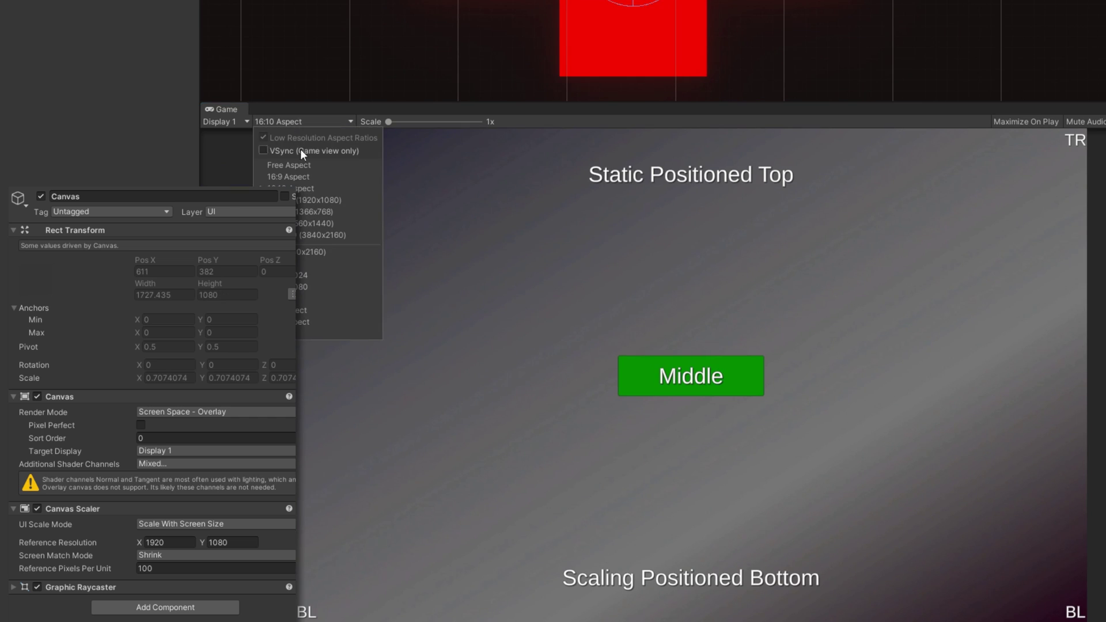
{"action": "left_click", "coordinate": [311, 309]}
{"action": "left_click", "coordinate": [288, 122]}
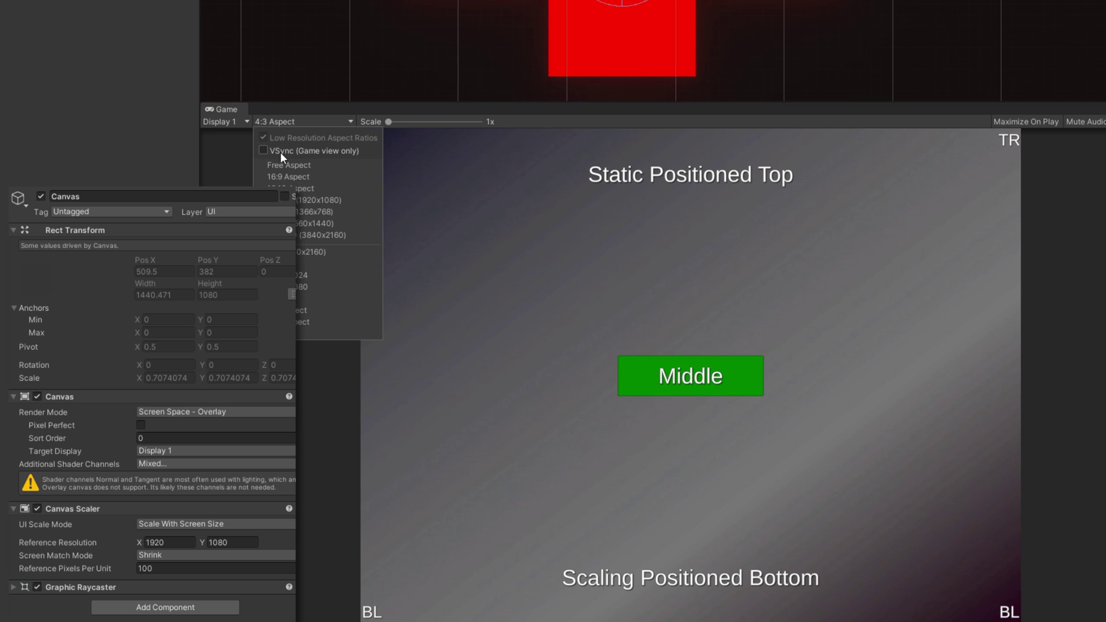
{"action": "left_click", "coordinate": [293, 168]}
{"action": "left_click_drag", "start_coordinate": [200, 173], "coordinate": [236, 311]}
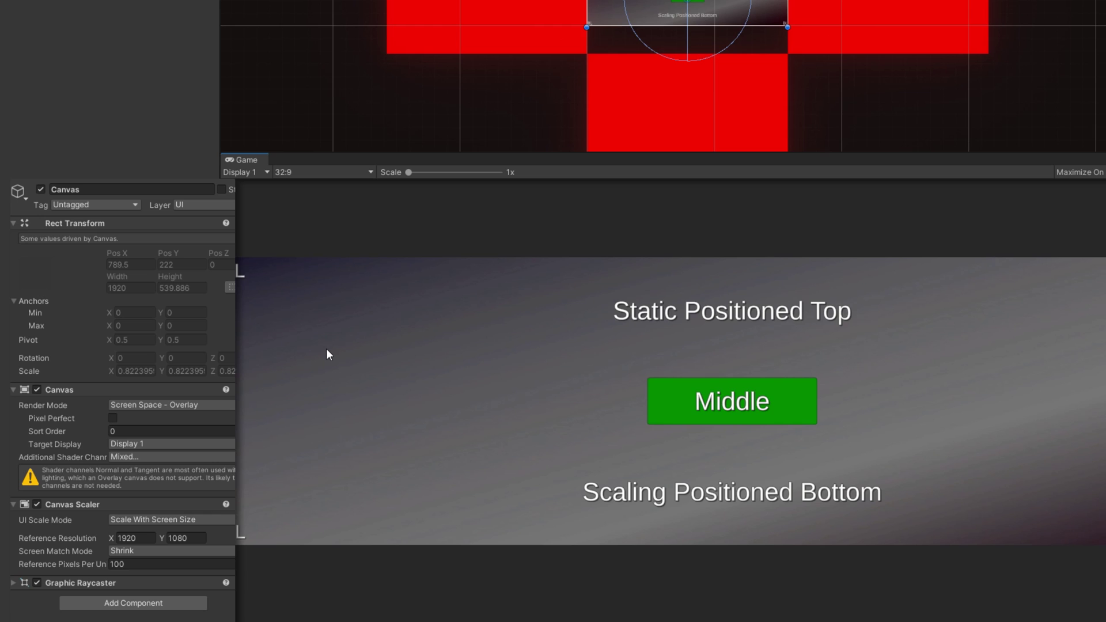
Set the Canvas Scaler's UI scale mode to Constant Physical Size and preview the canvas at Full HD (1920x1080)
{"action": "left_click", "coordinate": [171, 551]}
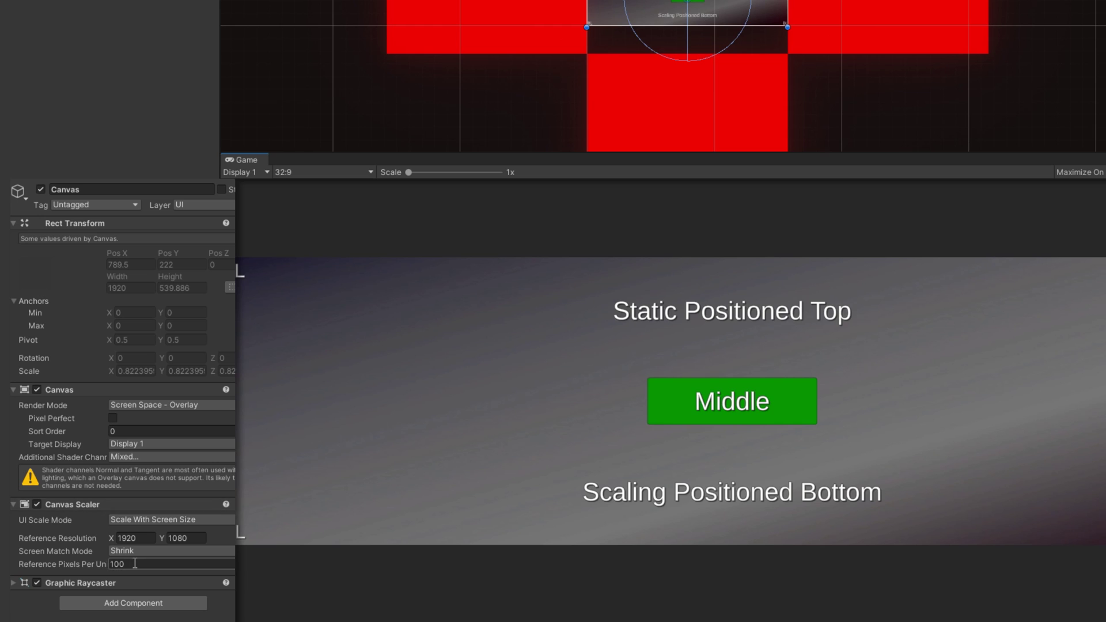
{"action": "left_click", "coordinate": [171, 519]}
{"action": "left_click", "coordinate": [148, 564]}
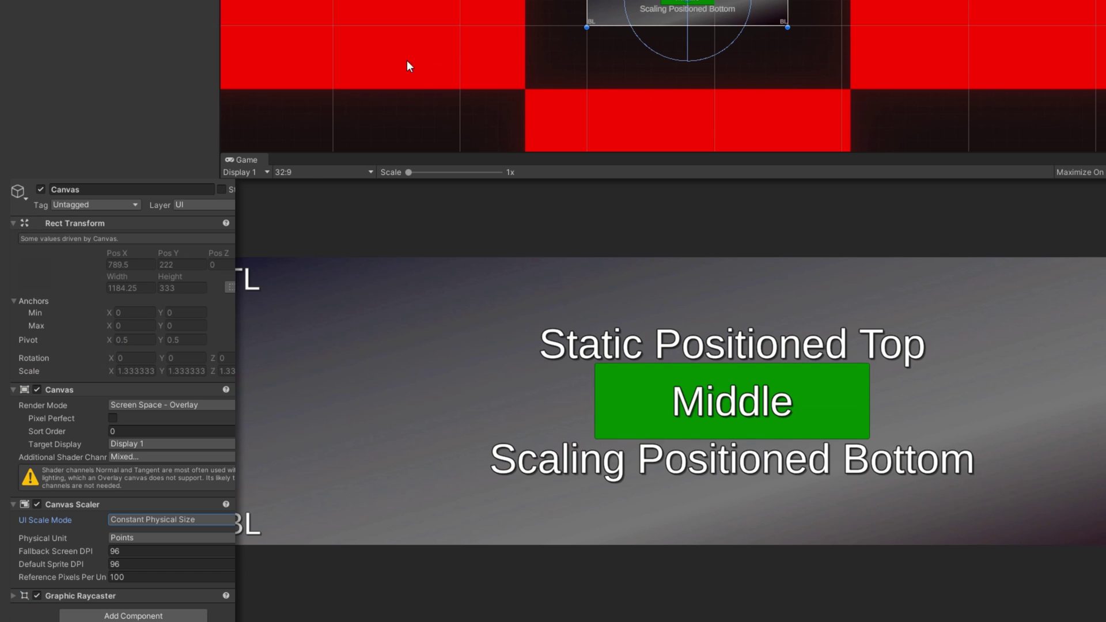
{"action": "left_click", "coordinate": [323, 171]}
{"action": "left_click", "coordinate": [359, 250]}
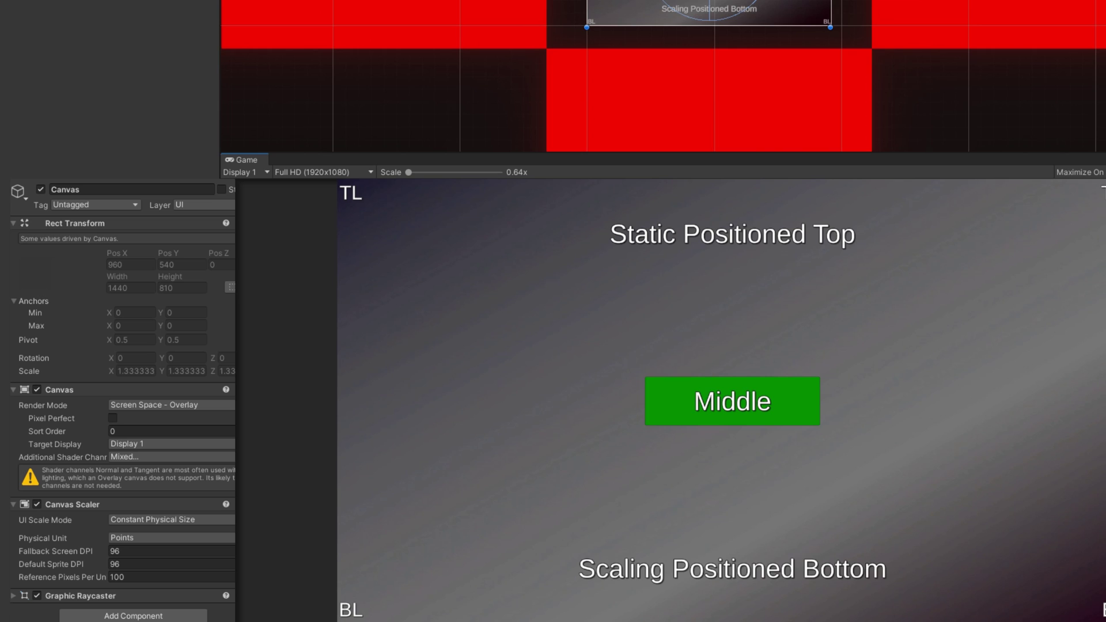
Set the Canvas Scaler's physical unit to Centimeters and the fallback screen DPI to 253.4
{"action": "left_click", "coordinate": [147, 538]}
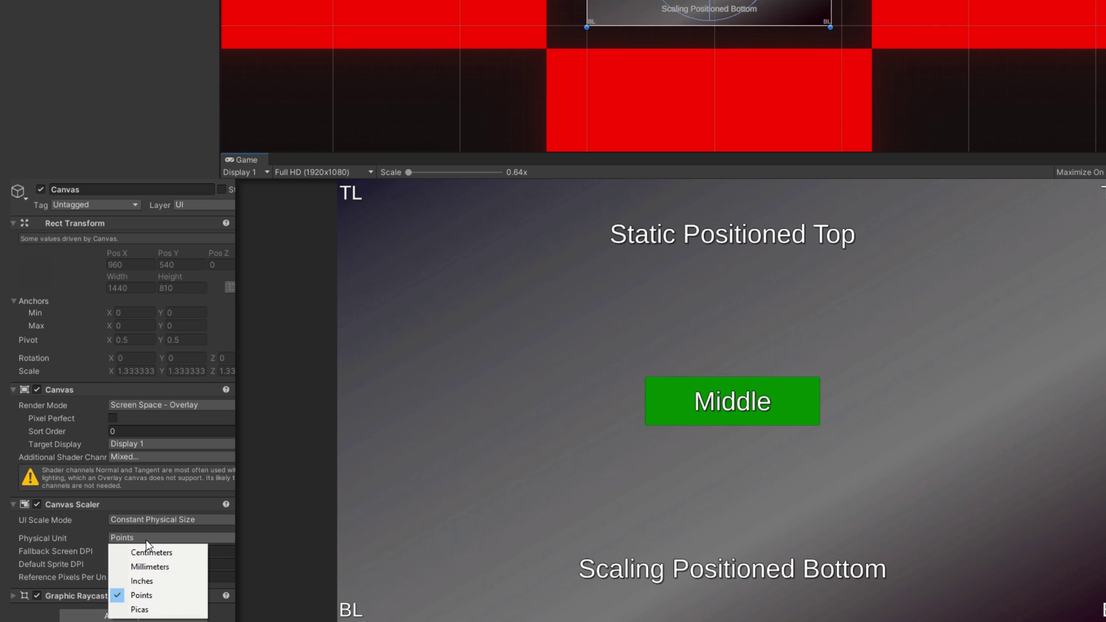
{"action": "left_click", "coordinate": [149, 554]}
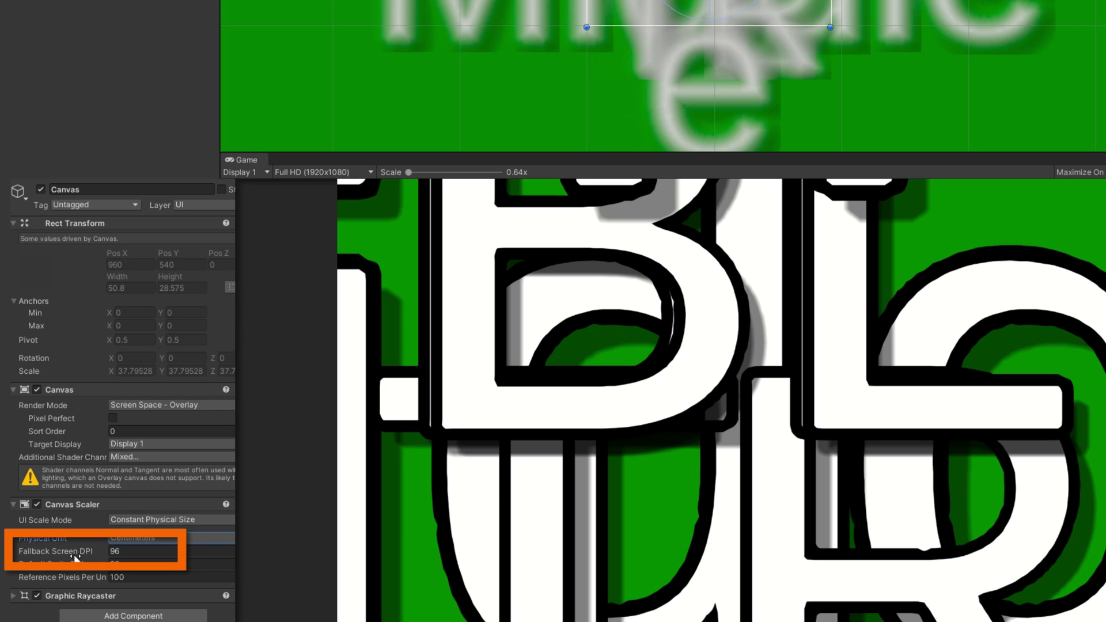
{"action": "left_click_drag", "start_coordinate": [63, 556], "coordinate": [660, 113]}
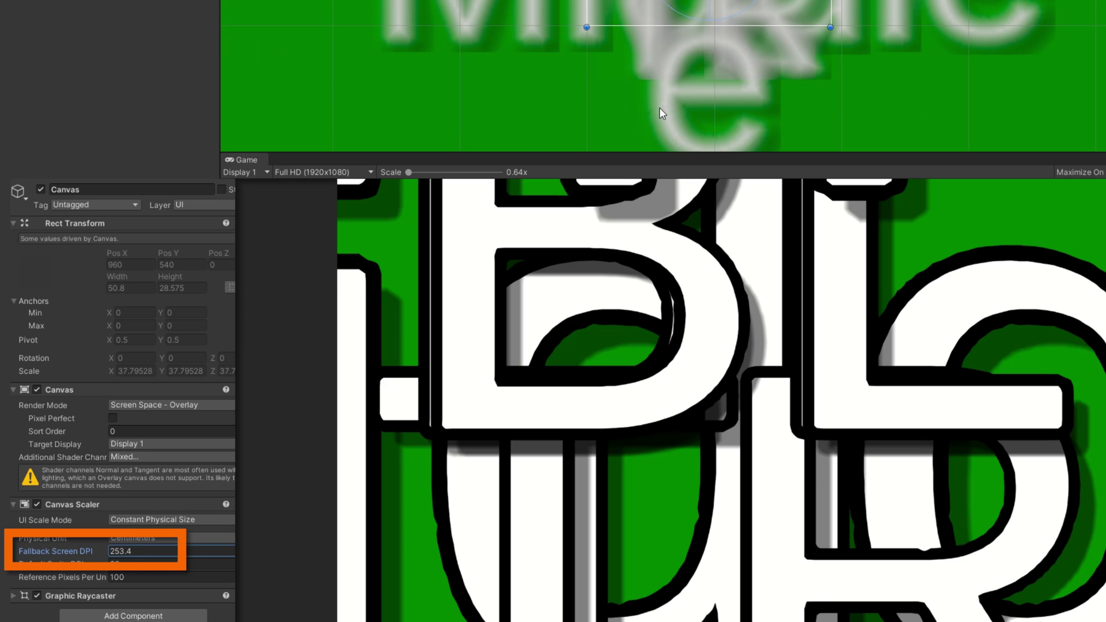
Return the Canvas Scaler's fallback screen DPI to 96, and try 1000 reference pixels per unit before restoring it to 100
{"action": "left_click_drag", "start_coordinate": [55, 564], "coordinate": [501, 248]}
{"action": "left_click", "coordinate": [145, 567]}
{"action": "left_click", "coordinate": [145, 567]}
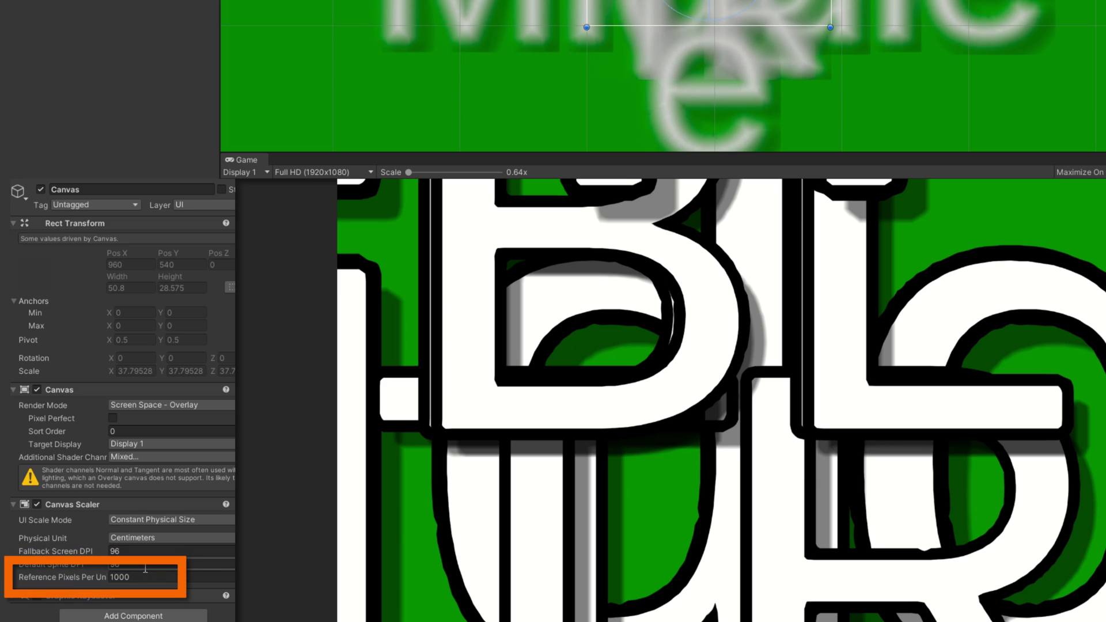
{"action": "left_click", "coordinate": [145, 570]}
{"action": "type", "text": "100"}
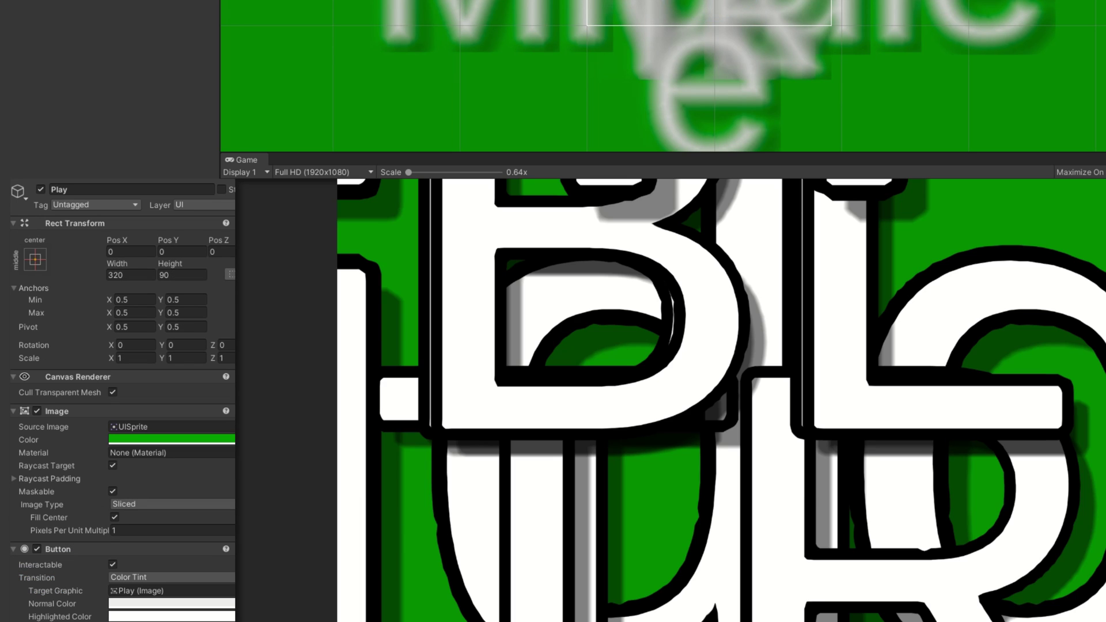
Resize the Play button to a width of 3 and a height of 1
{"action": "left_click", "coordinate": [146, 273]}
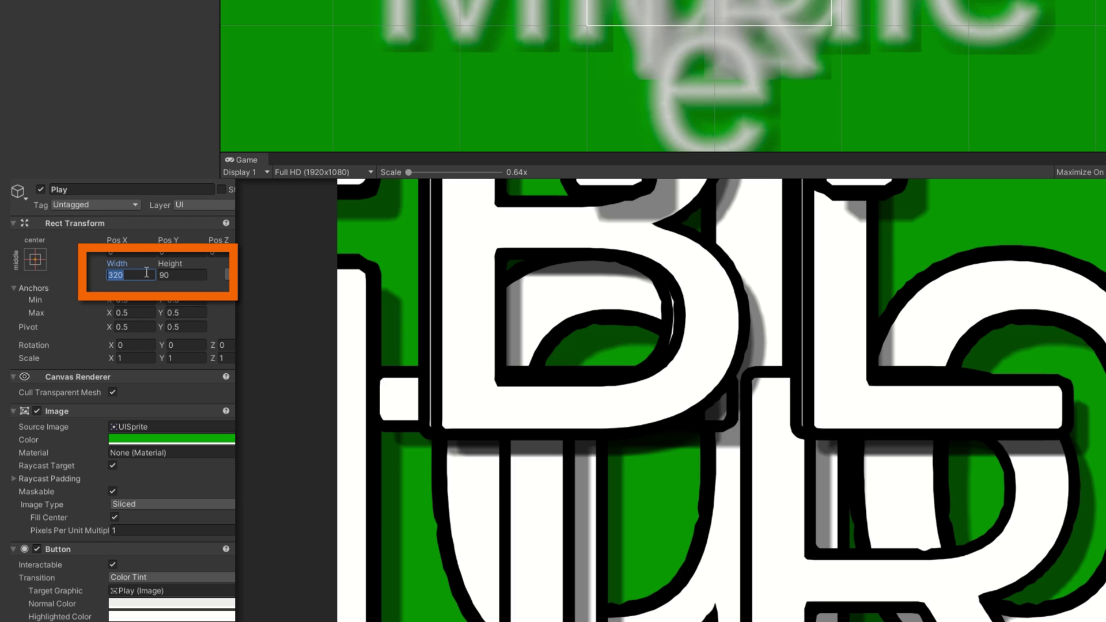
{"action": "type", "text": "3"}
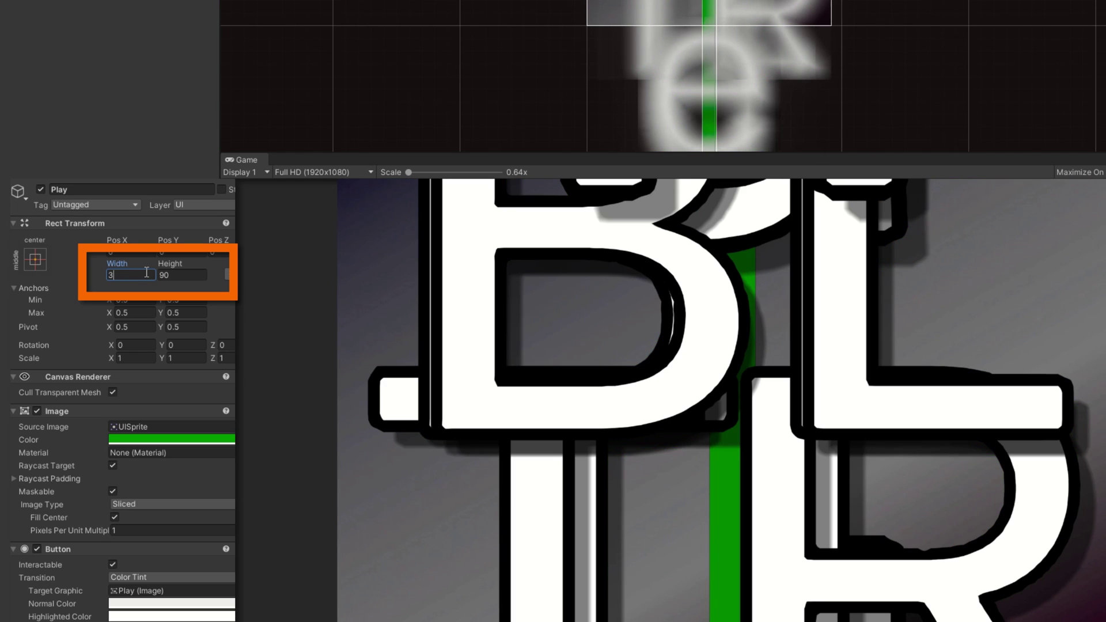
{"action": "left_click", "coordinate": [186, 273]}
{"action": "type", "text": "1"}
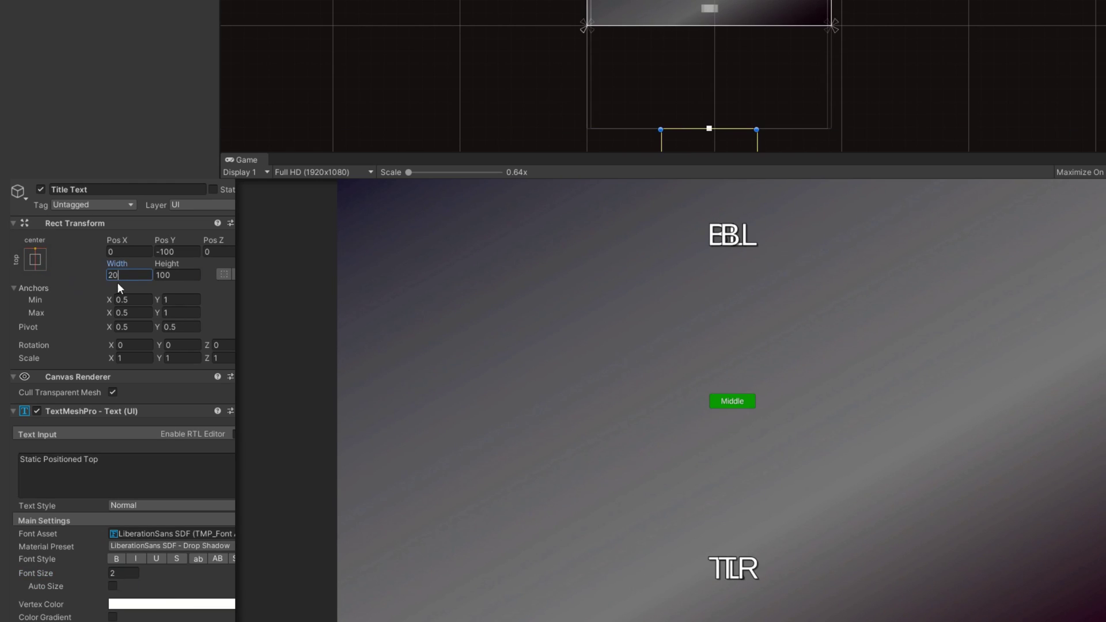
Set the Top Left text's Y position to -1 and its height to 3
{"action": "left_click", "coordinate": [179, 251]}
{"action": "type", "text": "-1"}
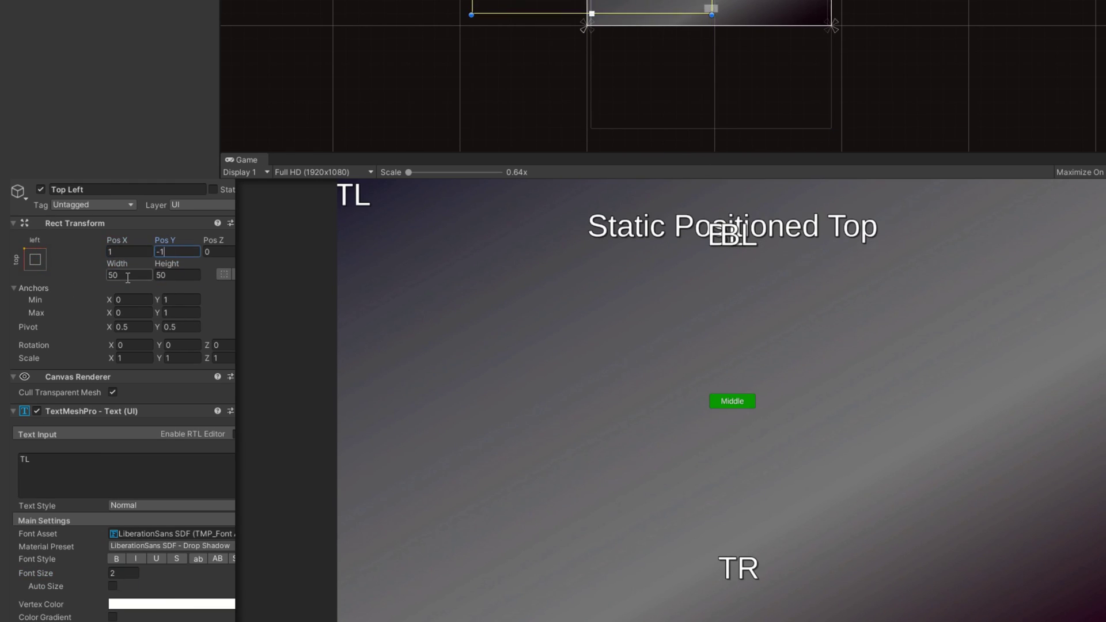
{"action": "left_click", "coordinate": [177, 274]}
{"action": "type", "text": "3"}
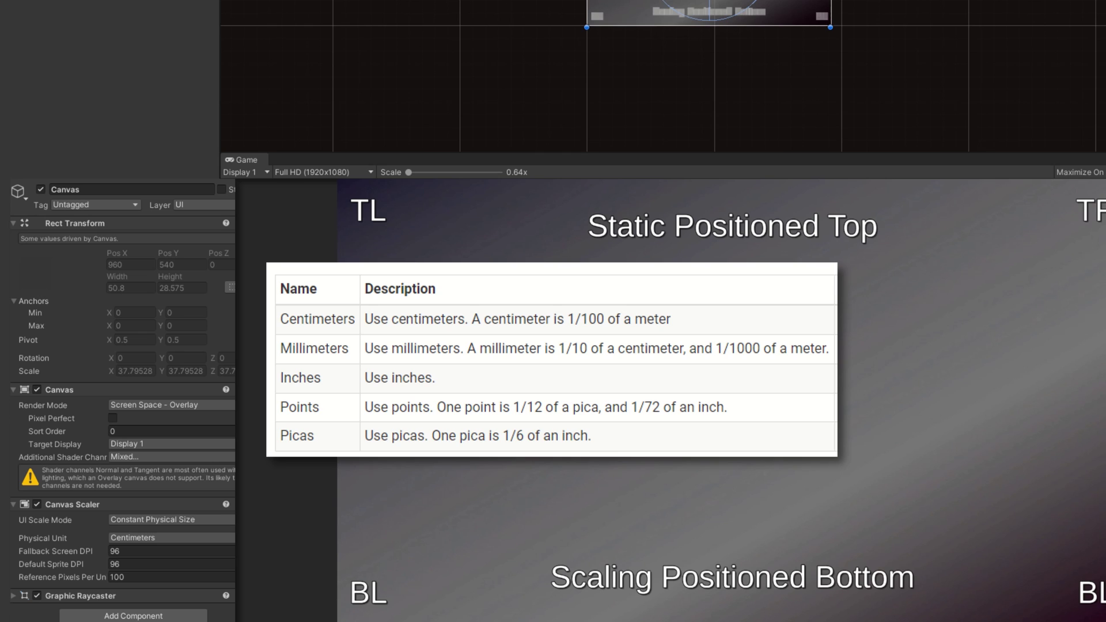
Preview the Constant Physical Size canvas at Free Aspect while resizing the Game view, and at 4K UHD (3840x2160)
{"action": "left_click", "coordinate": [301, 170]}
{"action": "left_click", "coordinate": [309, 212]}
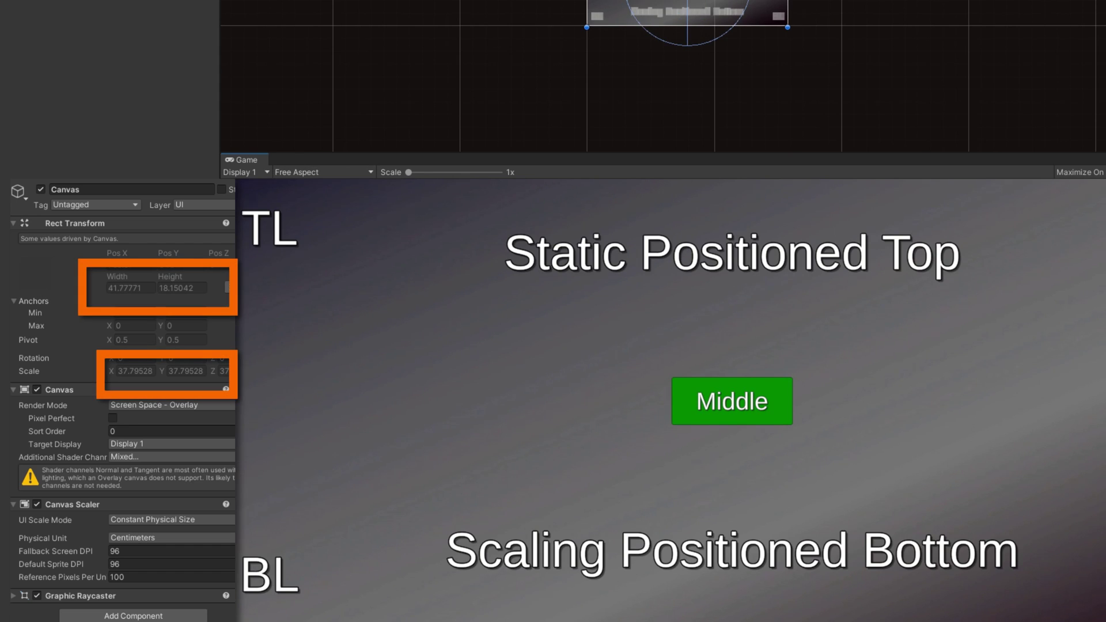
{"action": "mouse_move", "coordinate": [236, 246]}
{"action": "left_mouse_down"}
{"action": "mouse_move", "coordinate": [735, 247]}
{"action": "mouse_move", "coordinate": [101, 247]}
{"action": "mouse_move", "coordinate": [873, 230]}
{"action": "mouse_move", "coordinate": [316, 231]}
{"action": "left_mouse_up"}
{"action": "left_click", "coordinate": [408, 172]}
{"action": "left_click", "coordinate": [449, 226]}
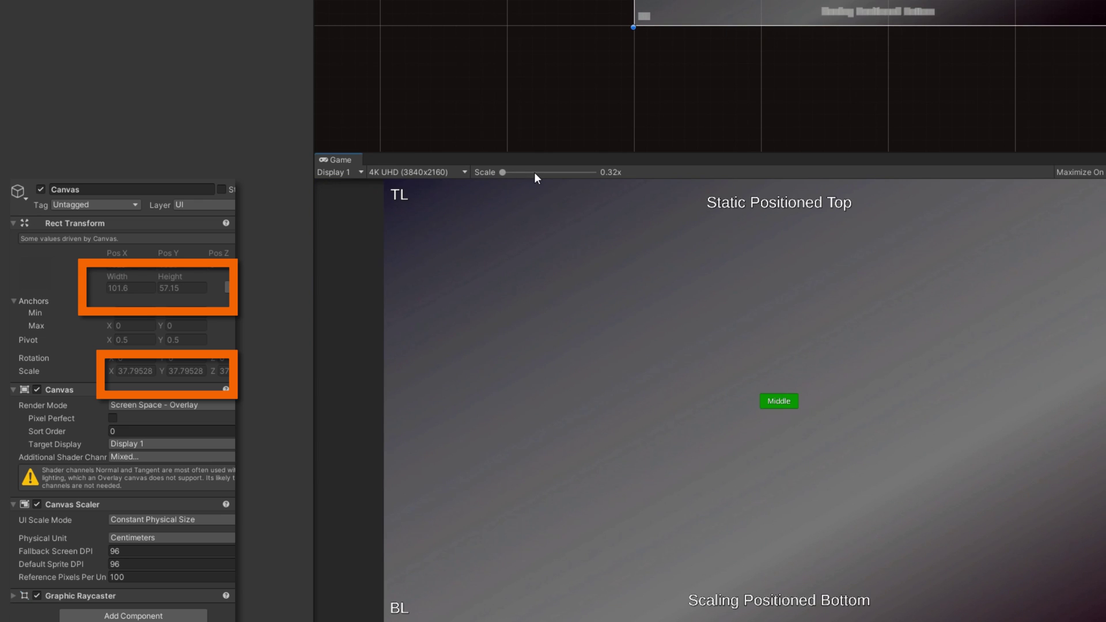
{"action": "left_click_drag", "start_coordinate": [508, 172], "coordinate": [452, 184]}
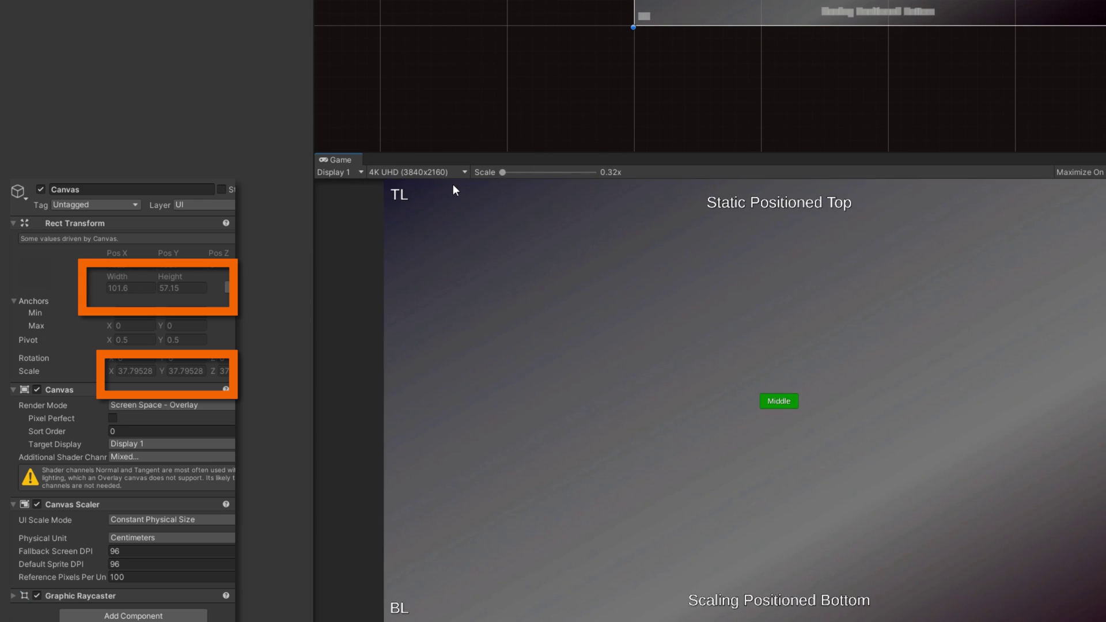